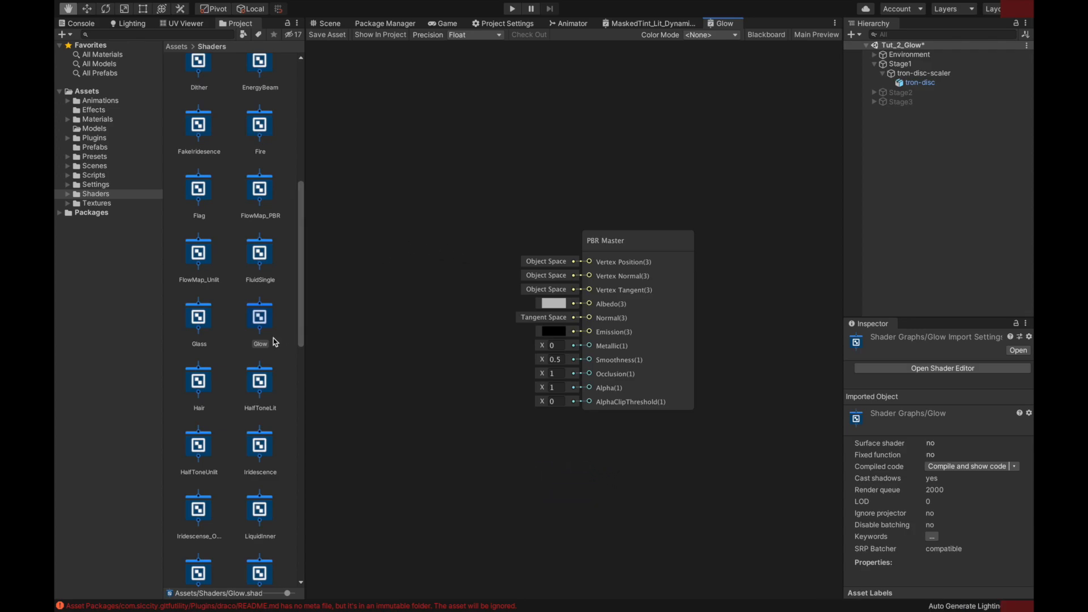
Examine the project's folder structure, viewing the contents of the Settings, Shaders, Materials and Textures folders
{"action": "left_click", "coordinate": [259, 321]}
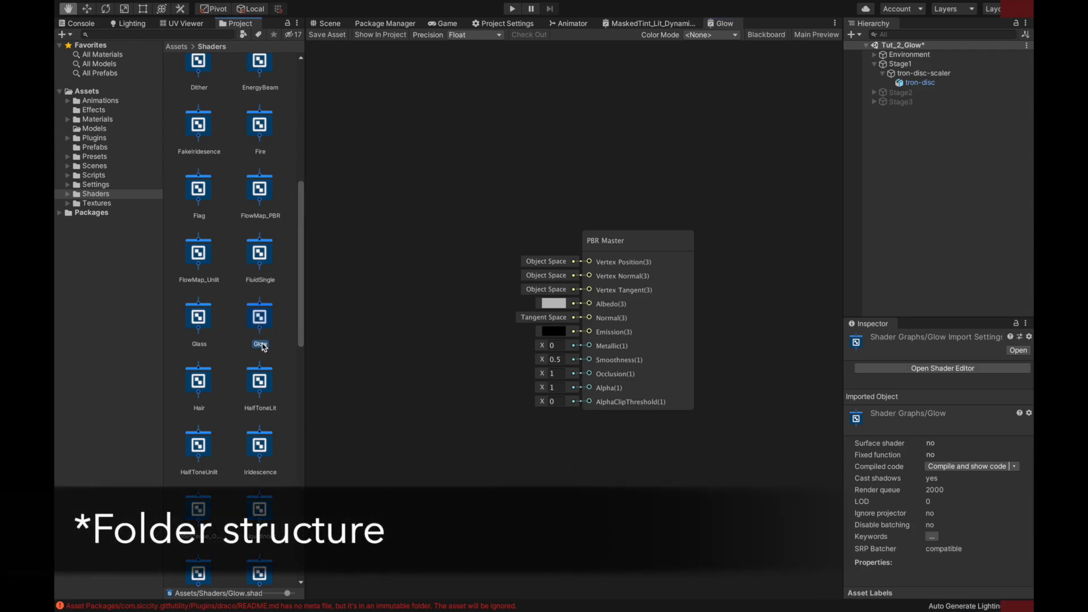
{"action": "left_click", "coordinate": [289, 314]}
{"action": "left_click", "coordinate": [110, 186]}
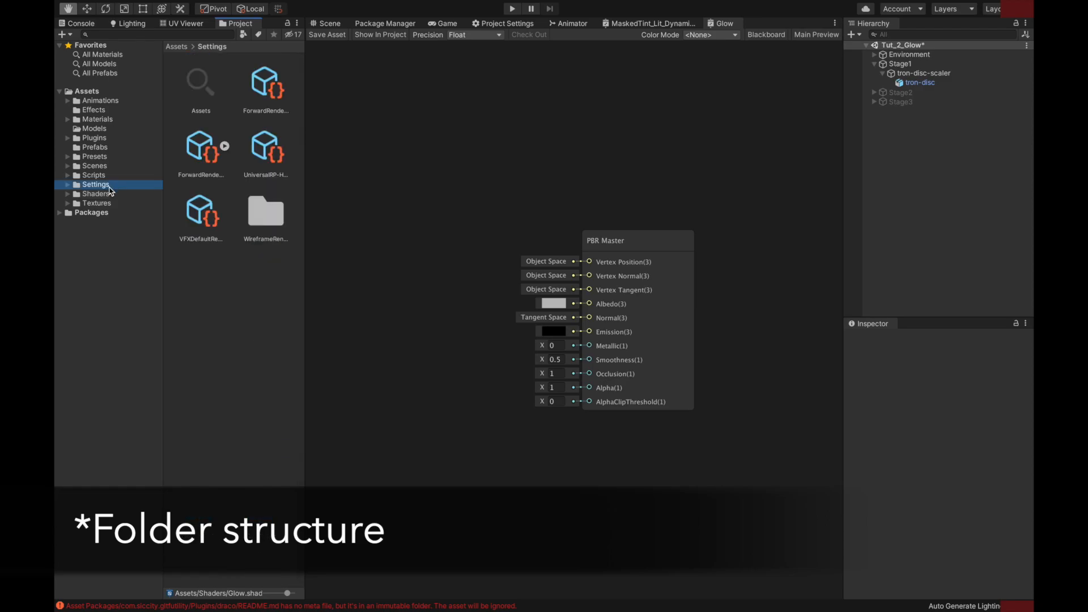
{"action": "left_click", "coordinate": [107, 195]}
{"action": "left_click", "coordinate": [107, 119]}
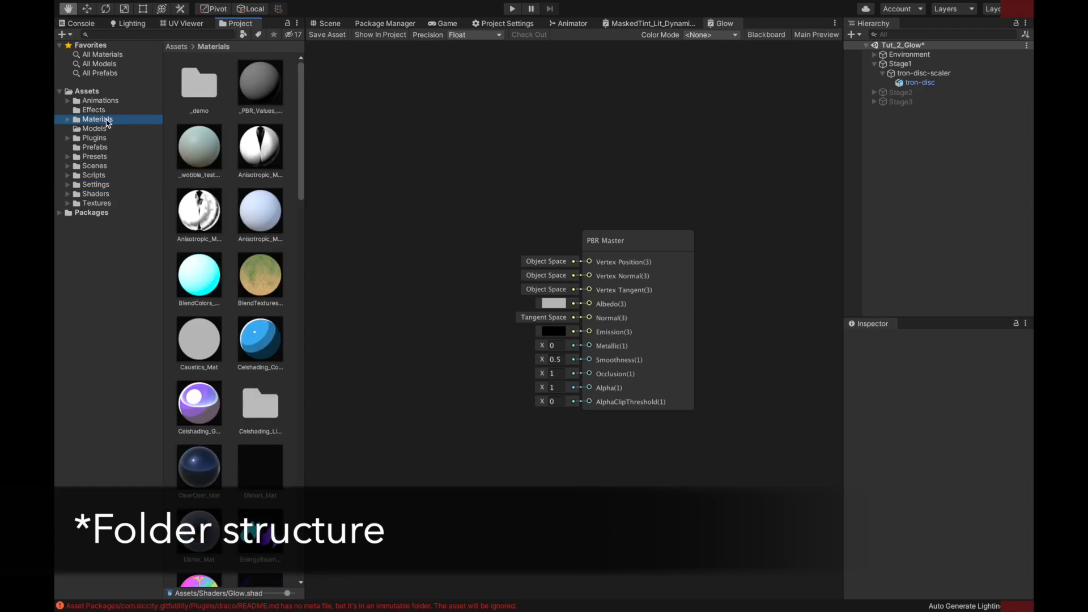
{"action": "left_click", "coordinate": [104, 195]}
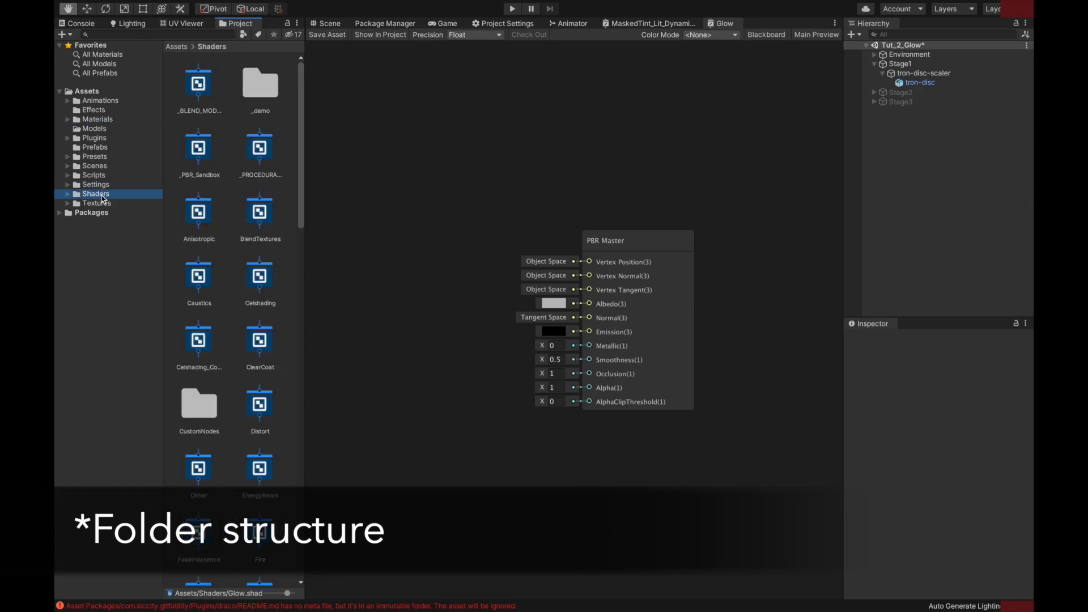
{"action": "left_click", "coordinate": [104, 205]}
{"action": "left_click", "coordinate": [102, 197]}
{"action": "left_click", "coordinate": [107, 204]}
{"action": "left_click", "coordinate": [106, 119]}
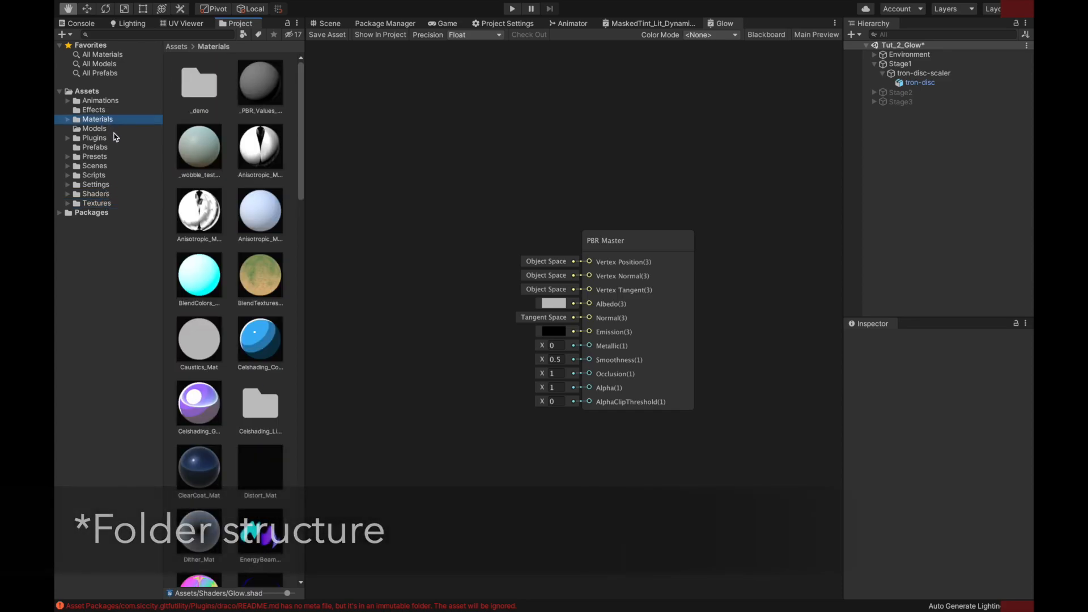
{"action": "left_click", "coordinate": [103, 203]}
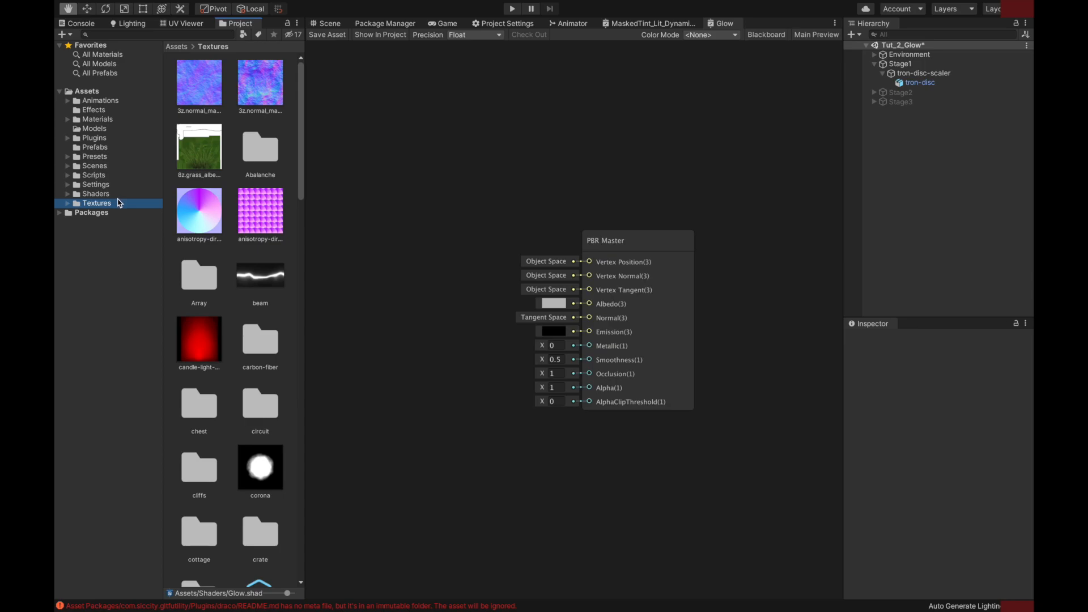
Create a new material from the Glow shader graph in the Shaders folder
{"action": "left_click", "coordinate": [108, 195]}
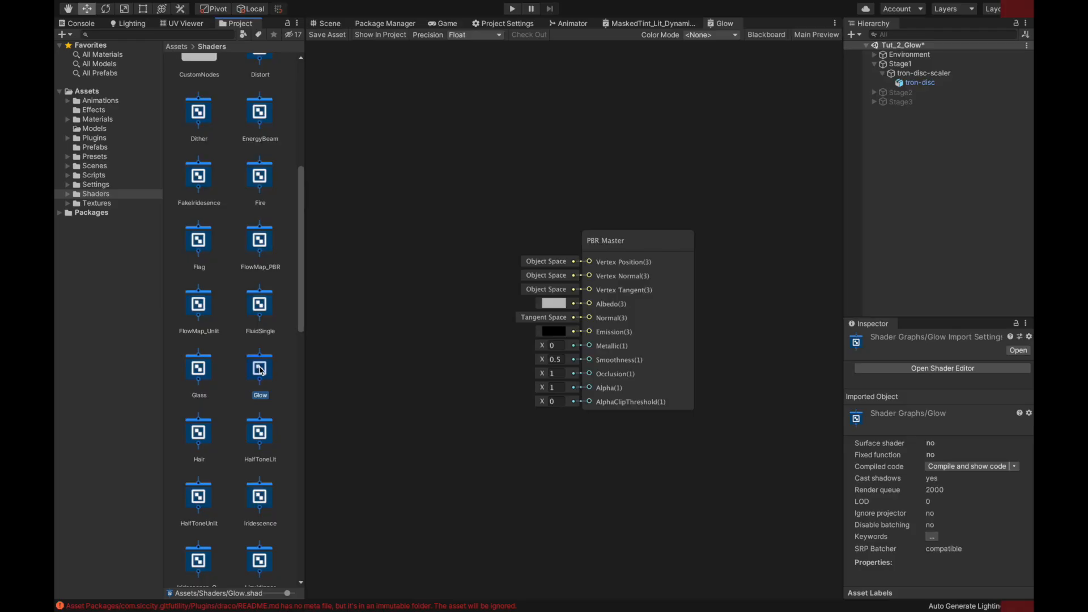
{"action": "right_click", "coordinate": [259, 370]}
{"action": "mouse_move", "coordinate": [347, 332]}
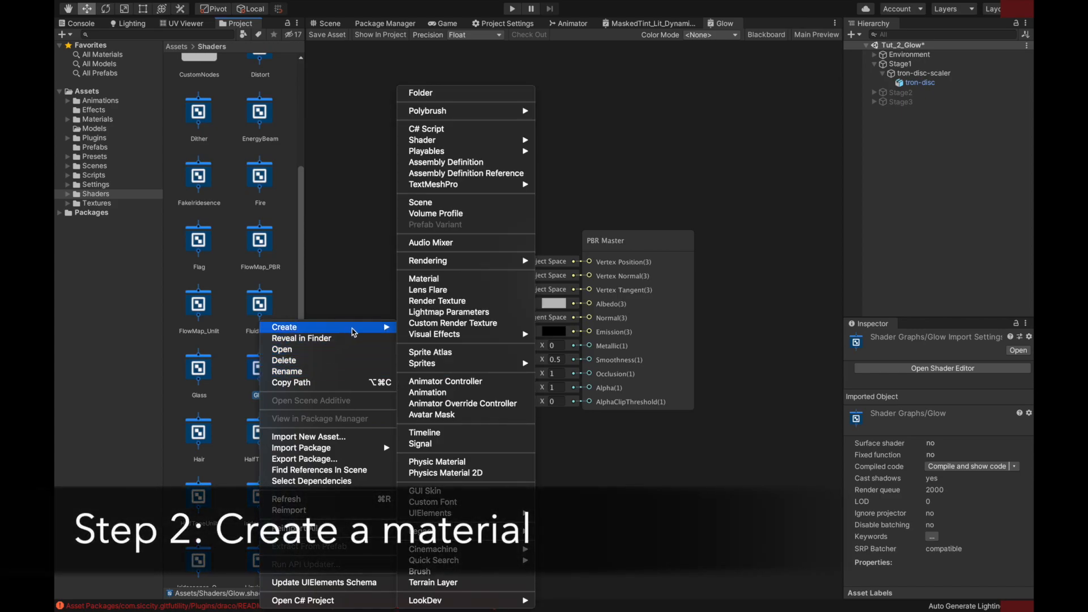
{"action": "left_click", "coordinate": [424, 278]}
{"action": "left_click", "coordinate": [260, 372]}
{"action": "right_click", "coordinate": [259, 372]}
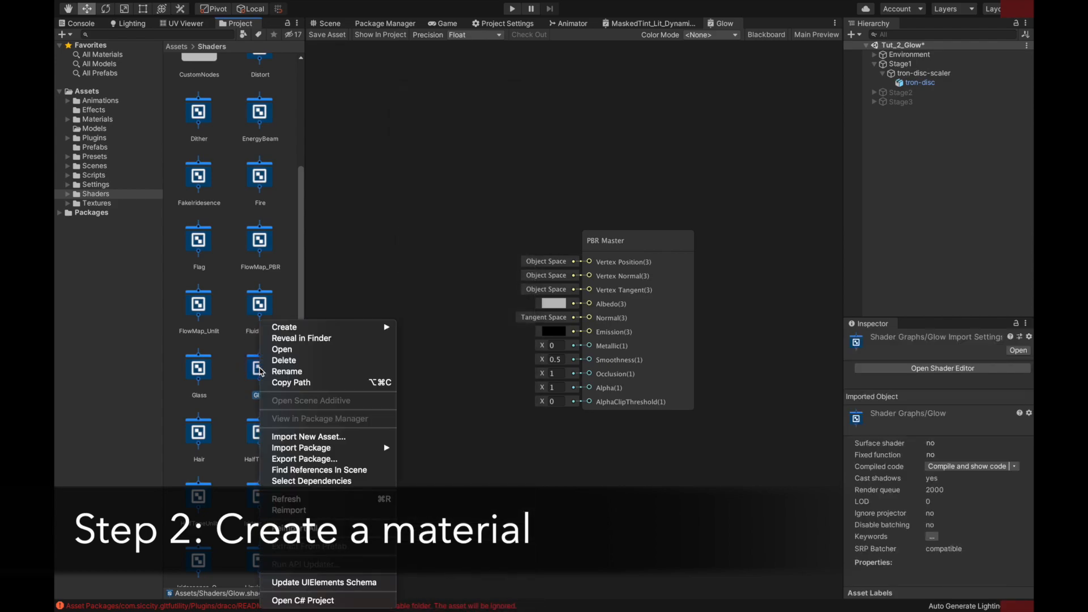
{"action": "mouse_move", "coordinate": [318, 331]}
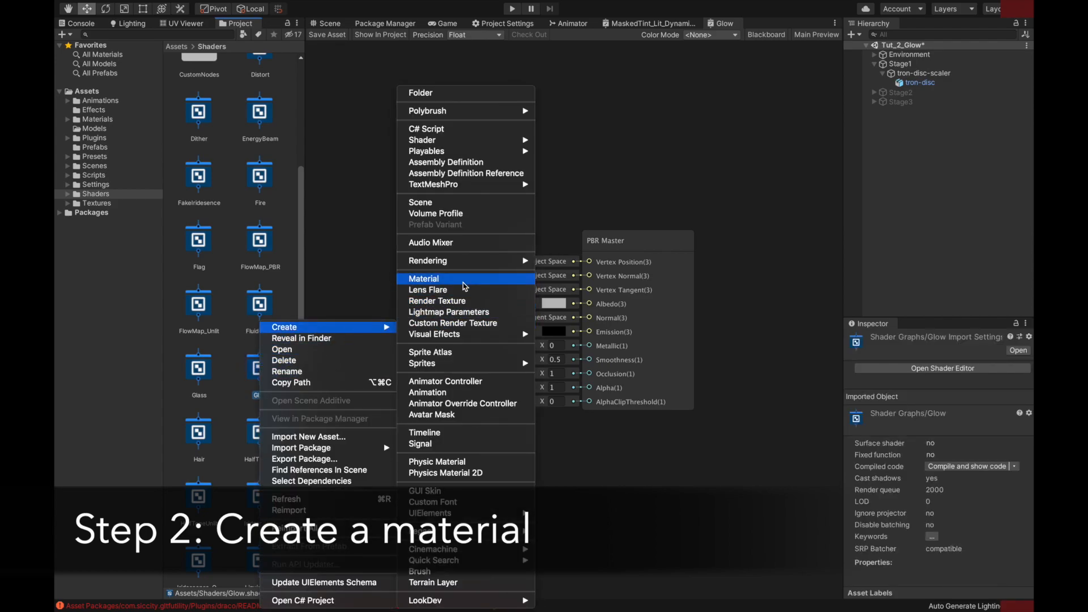
{"action": "left_click", "coordinate": [430, 278]}
Name the new material Glow_TronDiscLight_mat, move it to the Materials folder and open that folder
{"action": "type", "text": "Gl"}
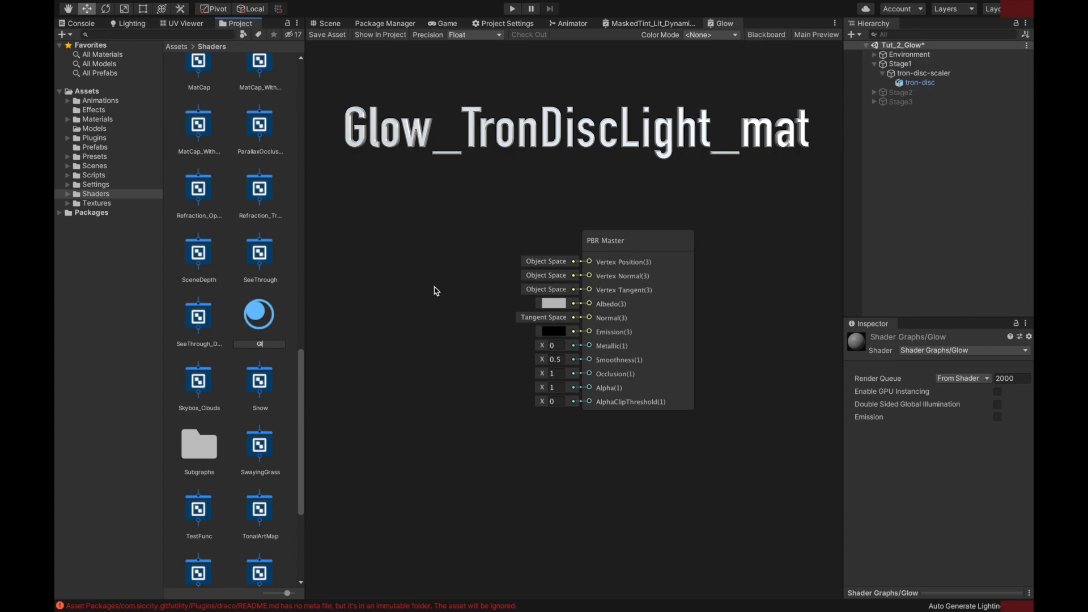
{"action": "type", "text": "ow_TronDiscLight"}
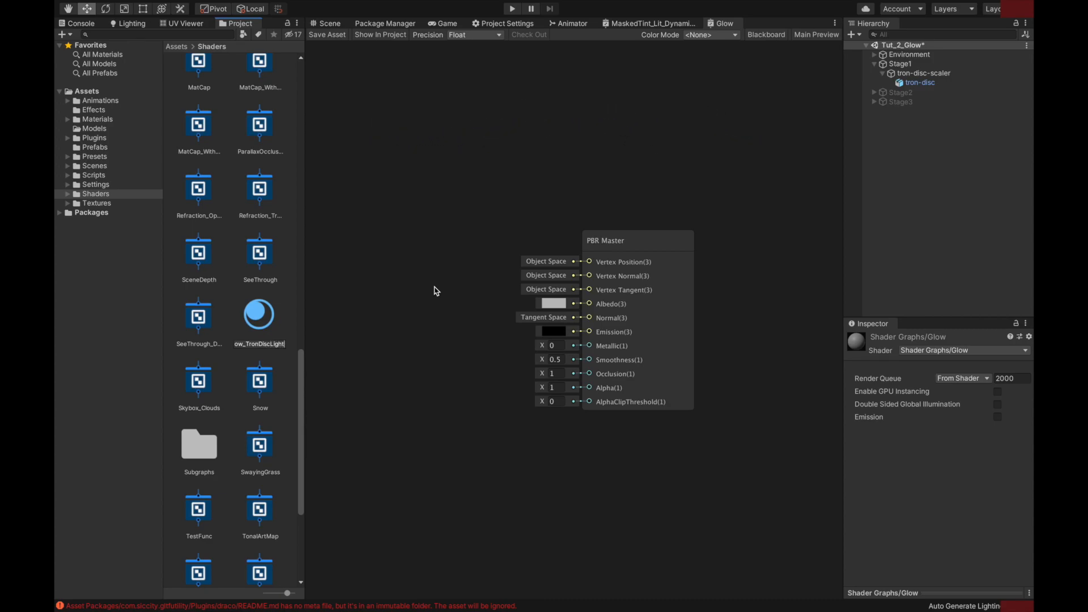
{"action": "type", "text": "_mat"}
{"action": "key", "text": "Return"}
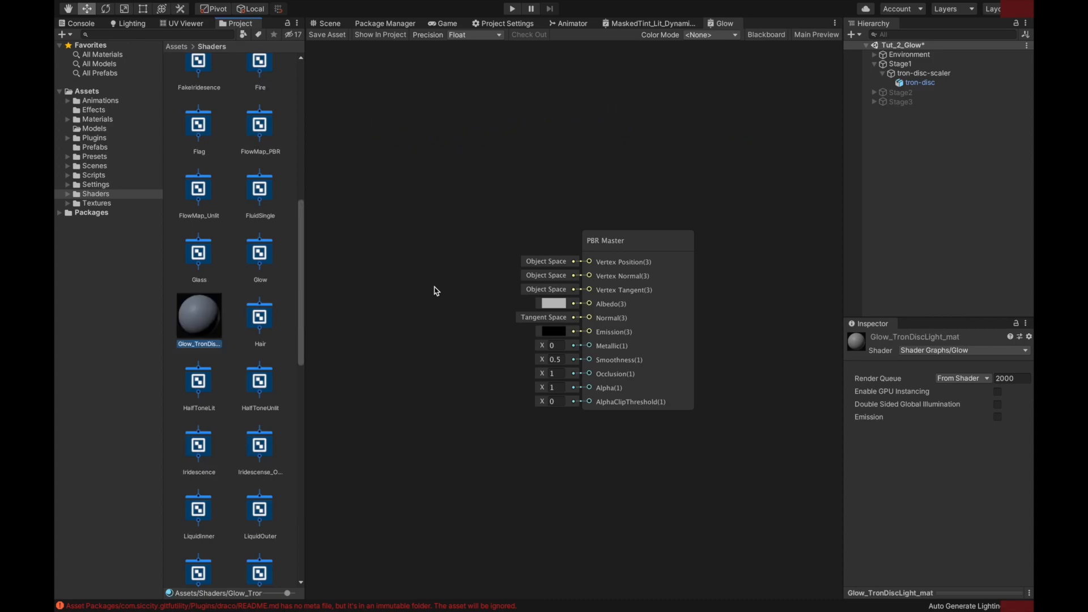
{"action": "left_click_drag", "start_coordinate": [208, 318], "coordinate": [105, 121]}
{"action": "left_click", "coordinate": [105, 120]}
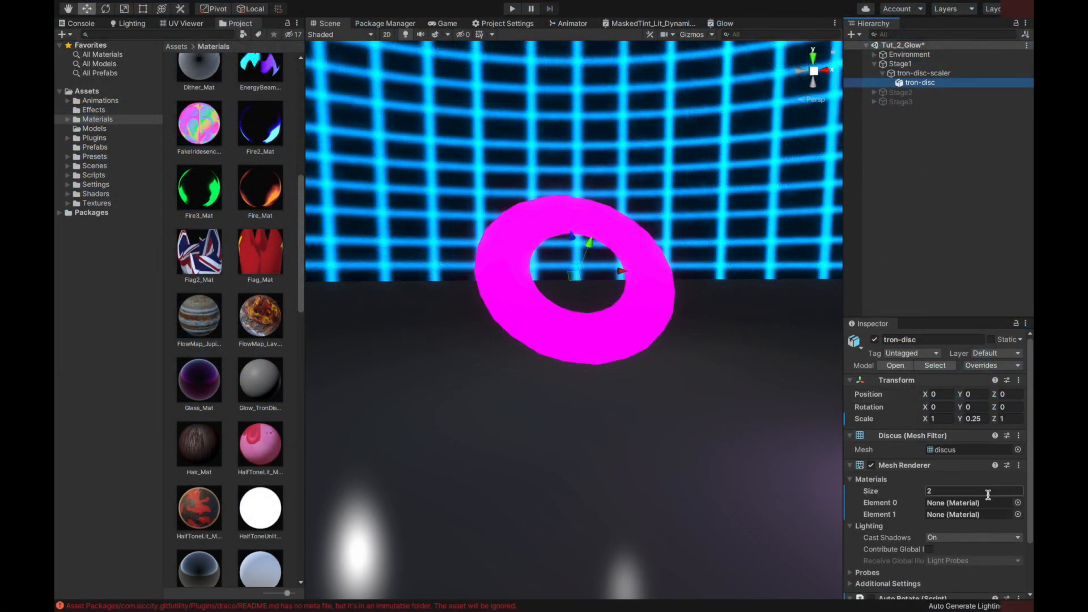
Assign Lit_TronDiscBody_mat to the tron-disc's Element 0 material slot and look over its surface settings
{"action": "left_click", "coordinate": [1018, 506]}
{"action": "type", "text": "tron"}
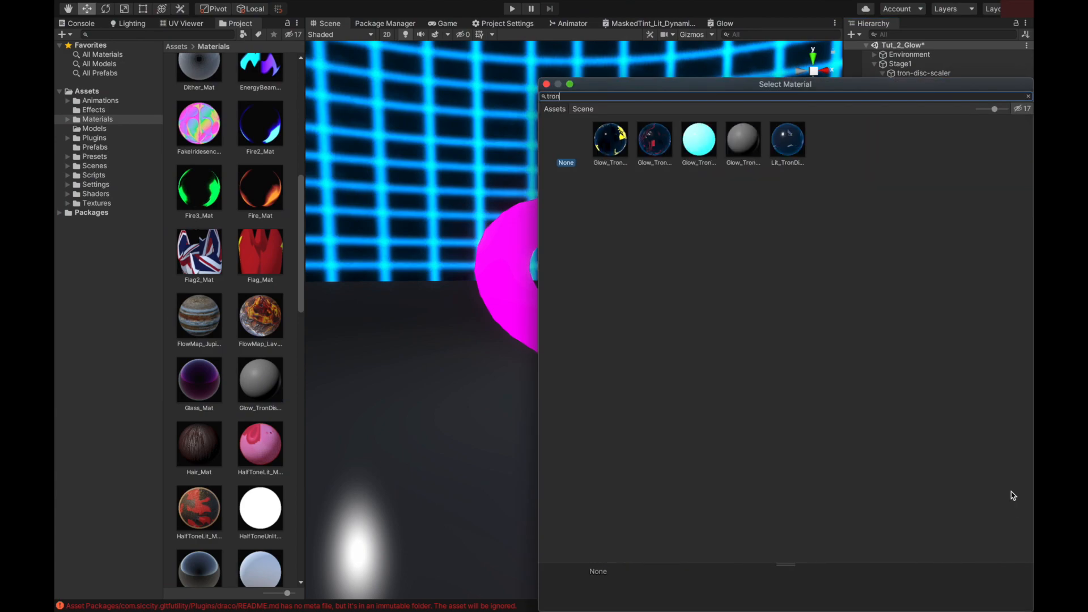
{"action": "left_click", "coordinate": [785, 148]}
{"action": "double_click", "coordinate": [785, 149]}
{"action": "scroll", "coordinate": [901, 518], "scroll_direction": "down", "scroll_amount": 5}
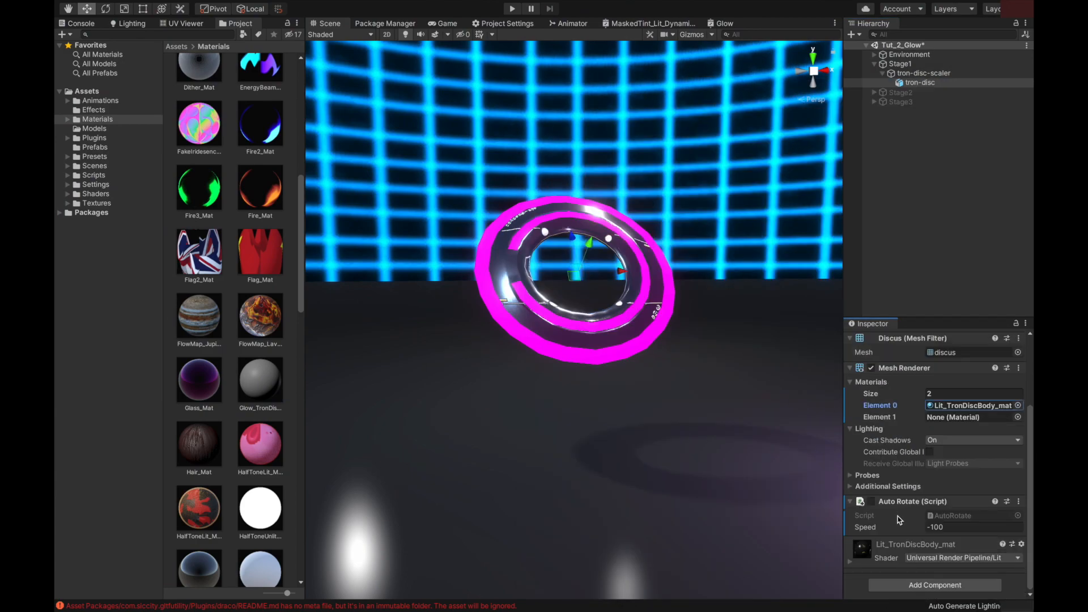
{"action": "left_click", "coordinate": [851, 562]}
{"action": "scroll", "coordinate": [942, 534], "scroll_direction": "down", "scroll_amount": 10}
{"action": "scroll", "coordinate": [942, 535], "scroll_direction": "up", "scroll_amount": 12}
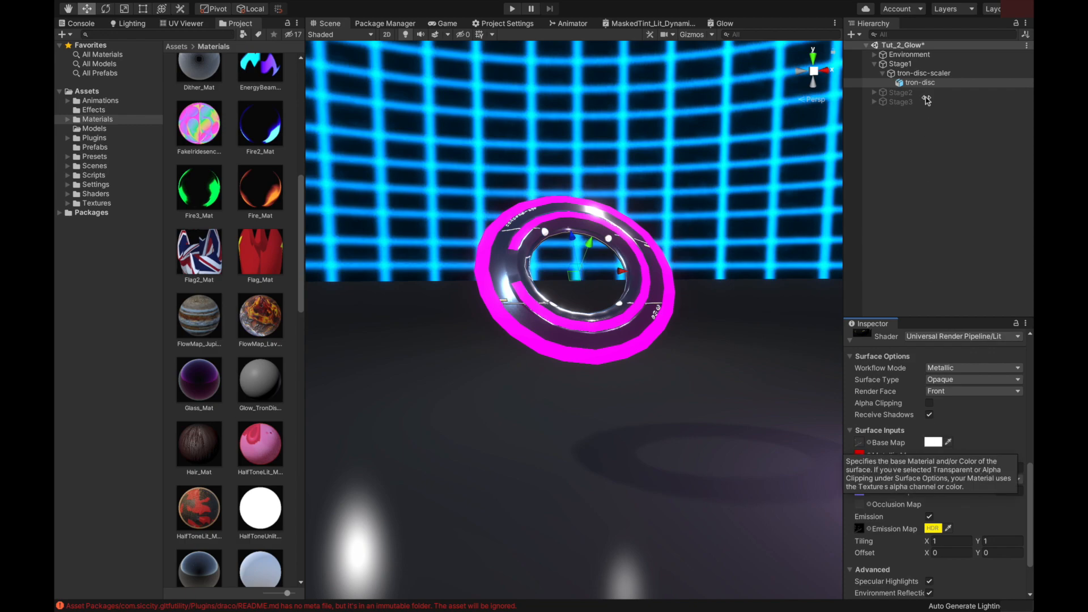
Assign Glow_TronDiscLight_mat to the tron-disc's Element 1 material slot
{"action": "left_click", "coordinate": [1019, 514]}
{"action": "type", "text": "tron"}
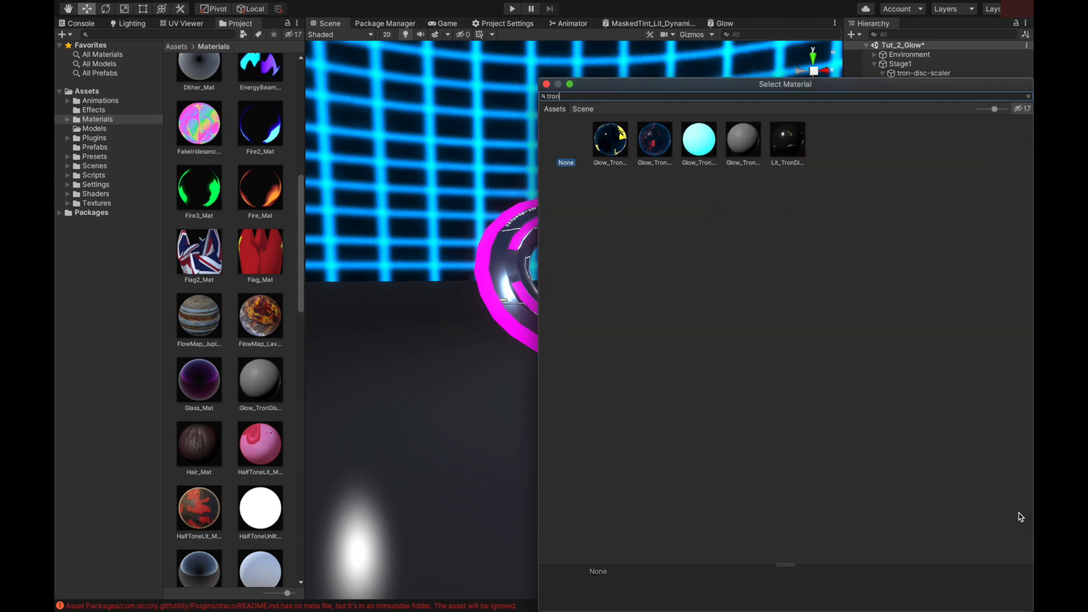
{"action": "double_click", "coordinate": [743, 146]}
{"action": "left_click", "coordinate": [993, 203]}
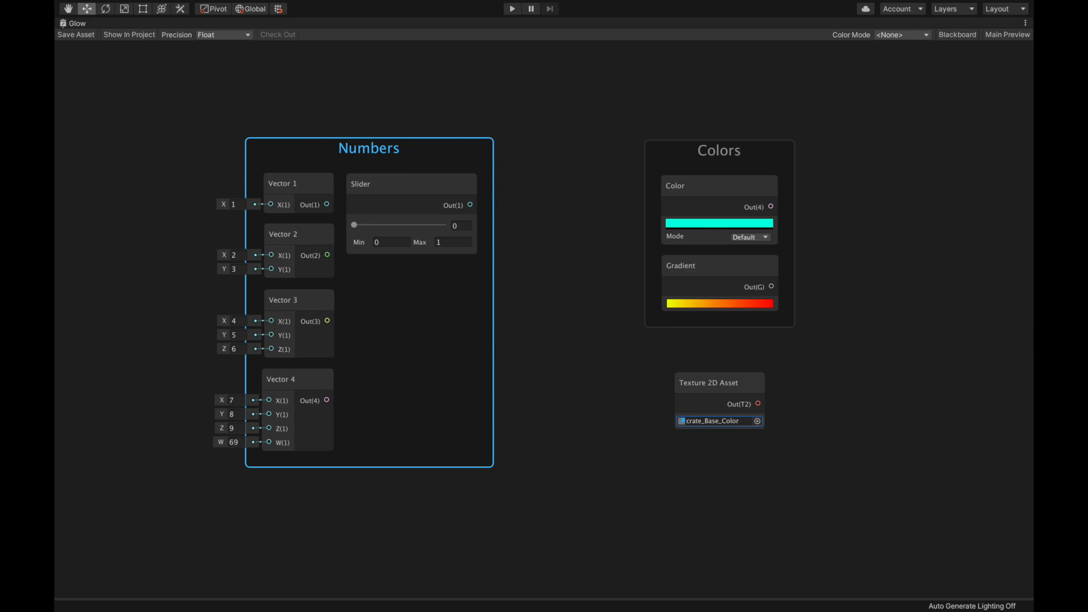
Examine the Vector nodes, the Color node's picker, the Gradient node's editor and the texture choices of the Texture 2D Asset node
{"action": "left_click", "coordinate": [299, 184]}
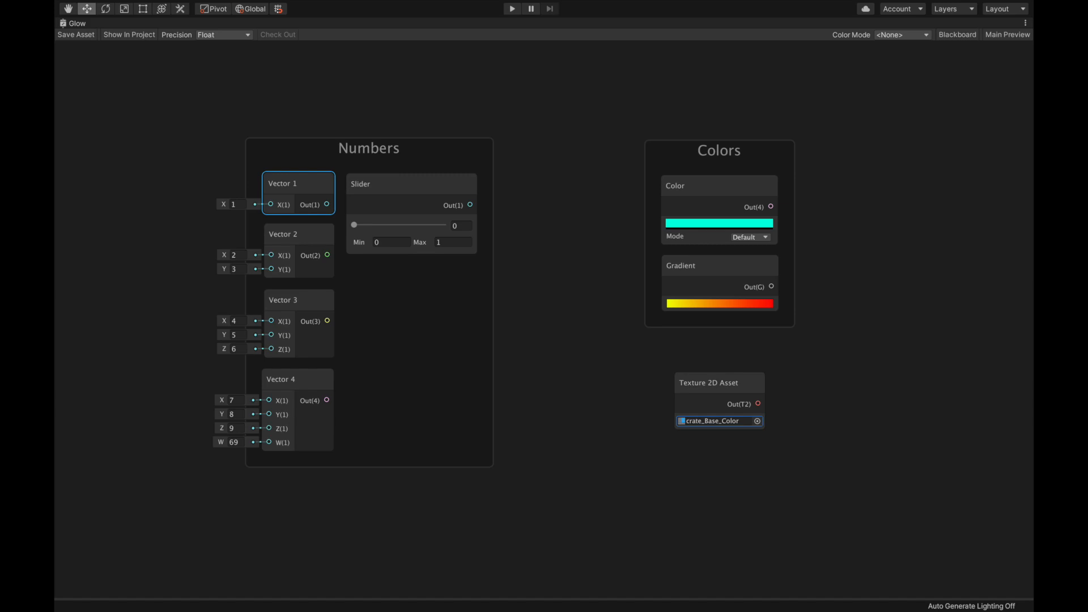
{"action": "left_click", "coordinate": [298, 235]}
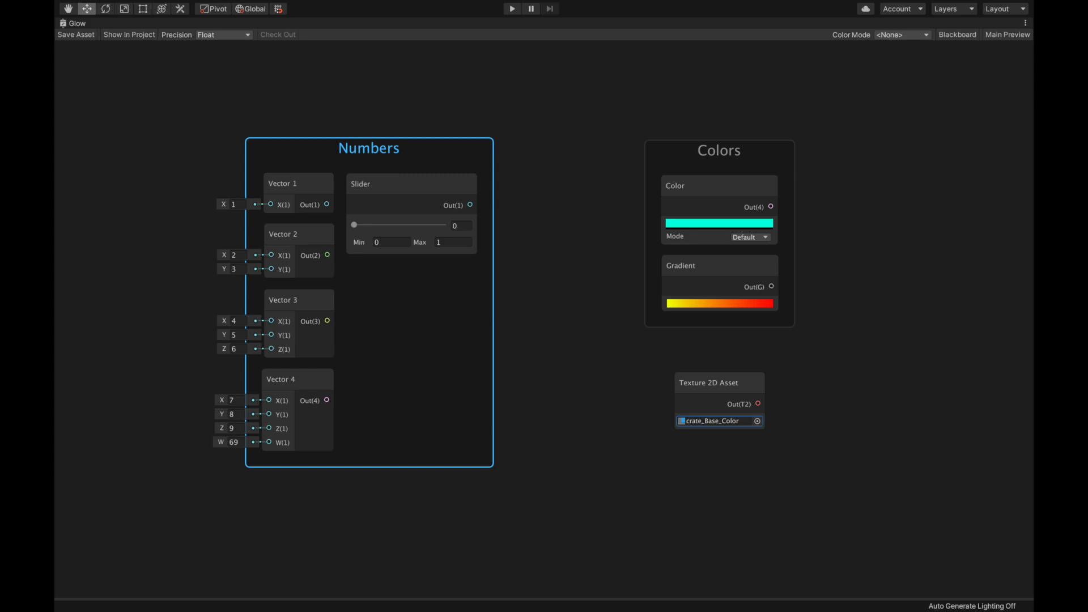
{"action": "left_click", "coordinate": [719, 224]}
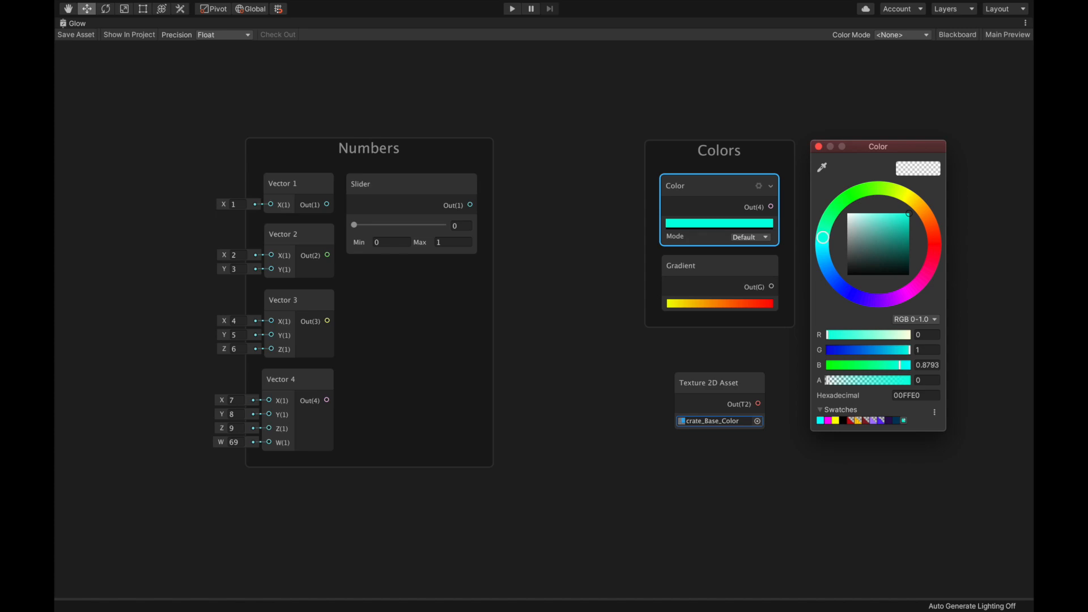
{"action": "left_click", "coordinate": [720, 303]}
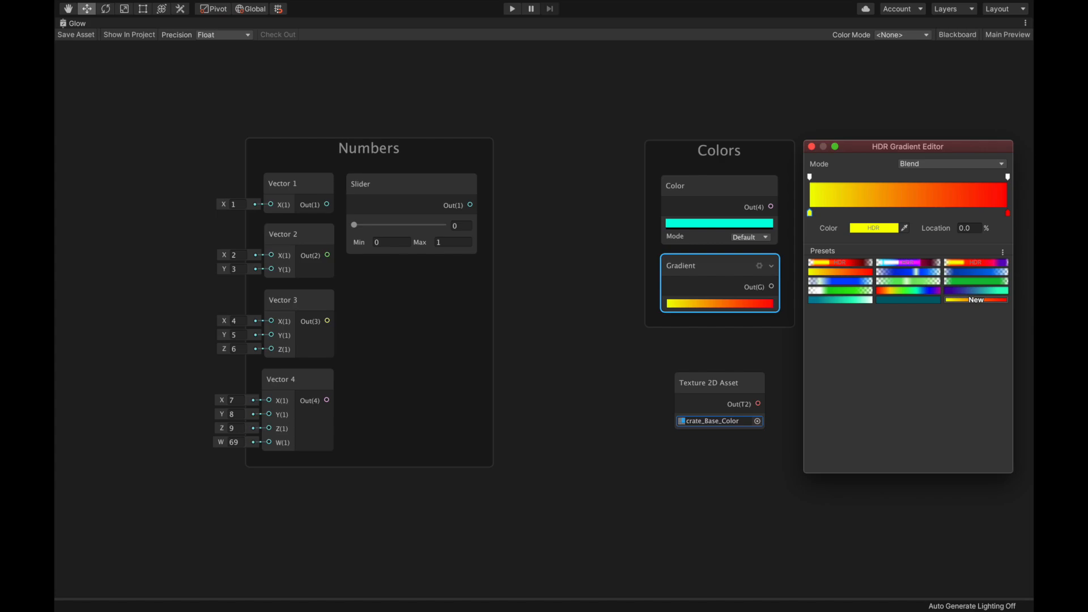
{"action": "left_click", "coordinate": [757, 421]}
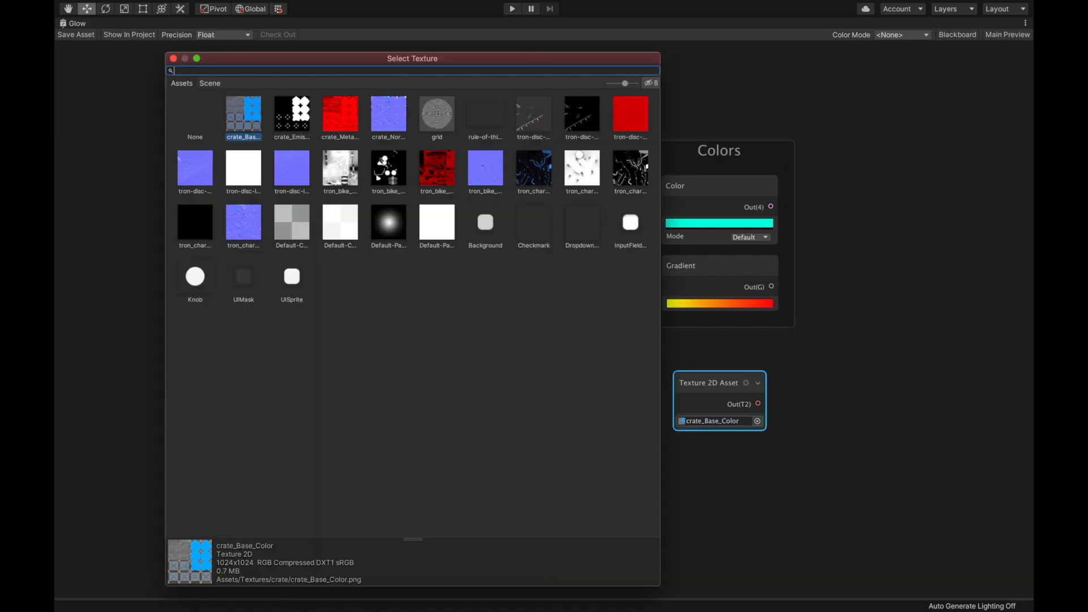
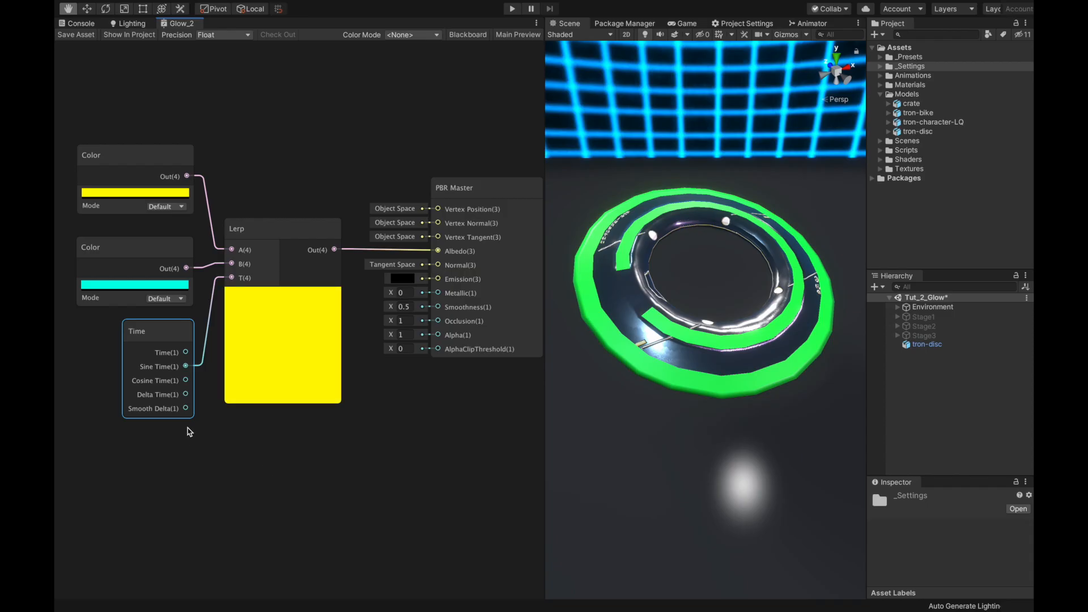
Replace the Time node with a Slider node and connect its output to the Lerp node's T input
{"action": "right_click", "coordinate": [155, 335]}
{"action": "left_click", "coordinate": [167, 388]}
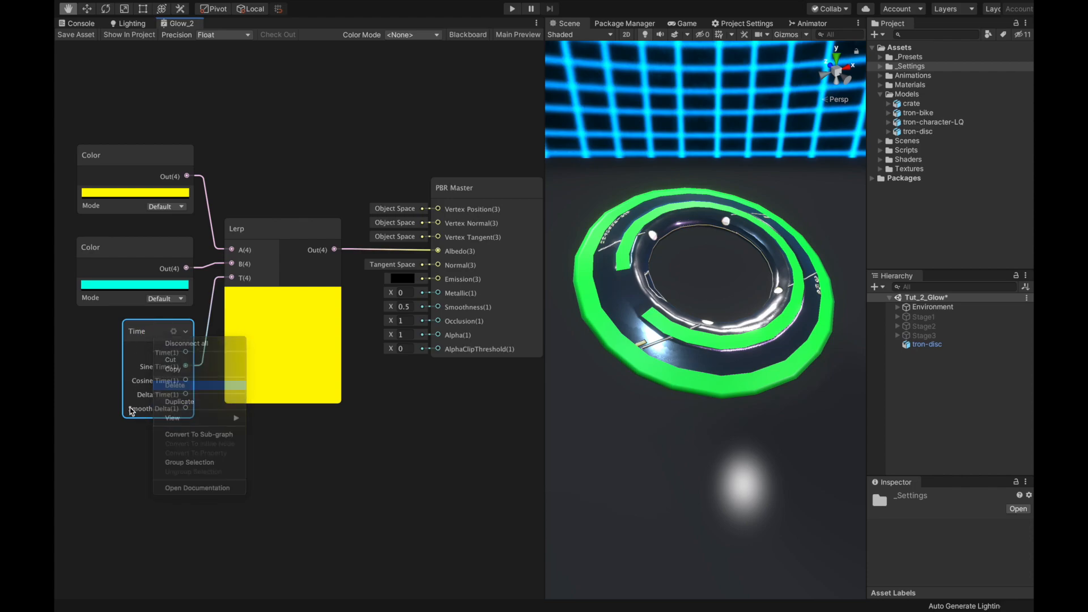
{"action": "right_click", "coordinate": [124, 375]}
{"action": "left_click", "coordinate": [146, 386]}
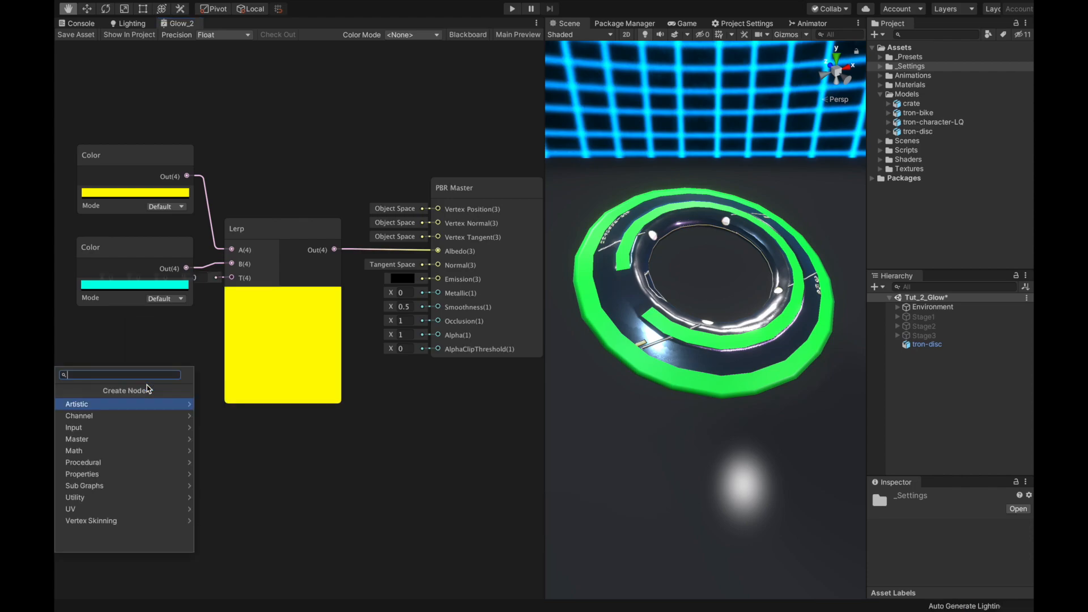
{"action": "type", "text": "sl"}
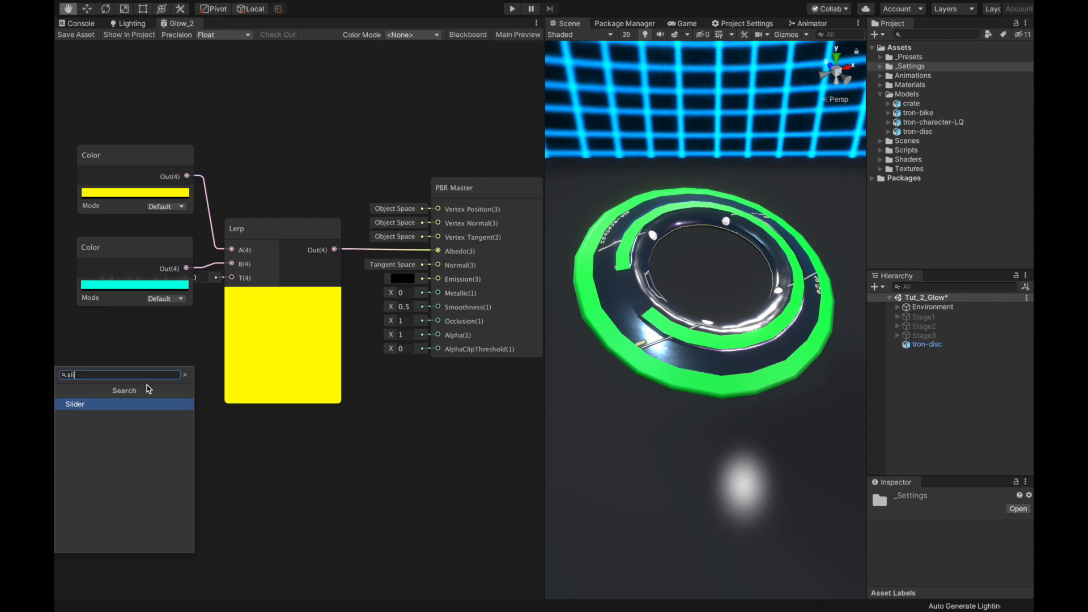
{"action": "type", "text": "i"}
{"action": "key", "text": "Return"}
{"action": "left_click_drag", "start_coordinate": [146, 397], "coordinate": [127, 333]}
{"action": "left_click_drag", "start_coordinate": [232, 356], "coordinate": [276, 278]}
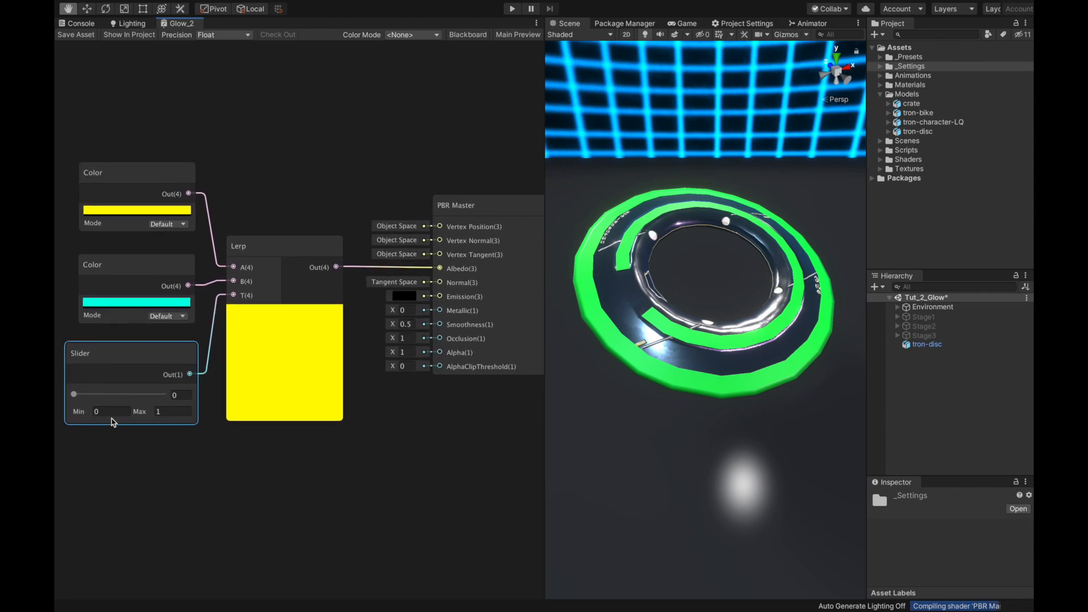
Set the Slider node's minimum to -1 and move its value down to the low end of the range
{"action": "left_click", "coordinate": [108, 409]}
{"action": "left_click", "coordinate": [108, 410]}
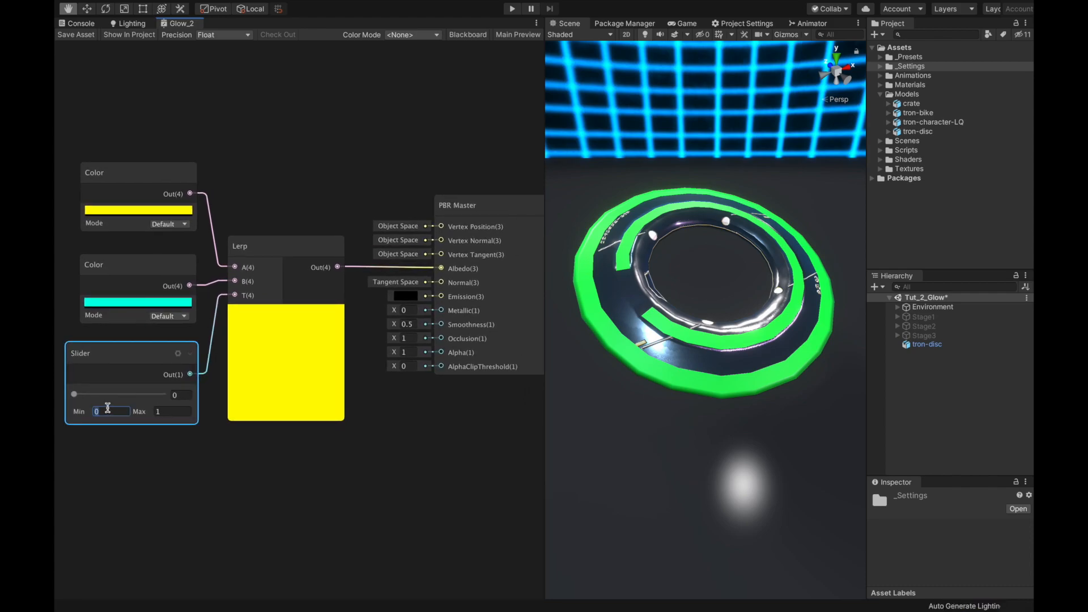
{"action": "type", "text": "-1"}
{"action": "key", "text": "Tab"}
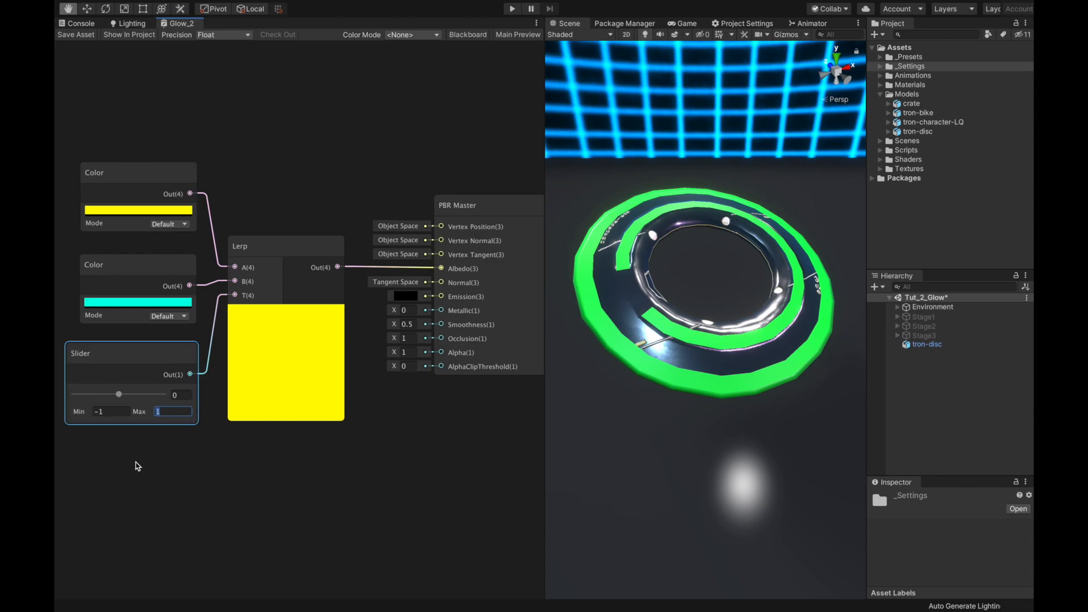
{"action": "left_click_drag", "start_coordinate": [120, 395], "coordinate": [66, 403]}
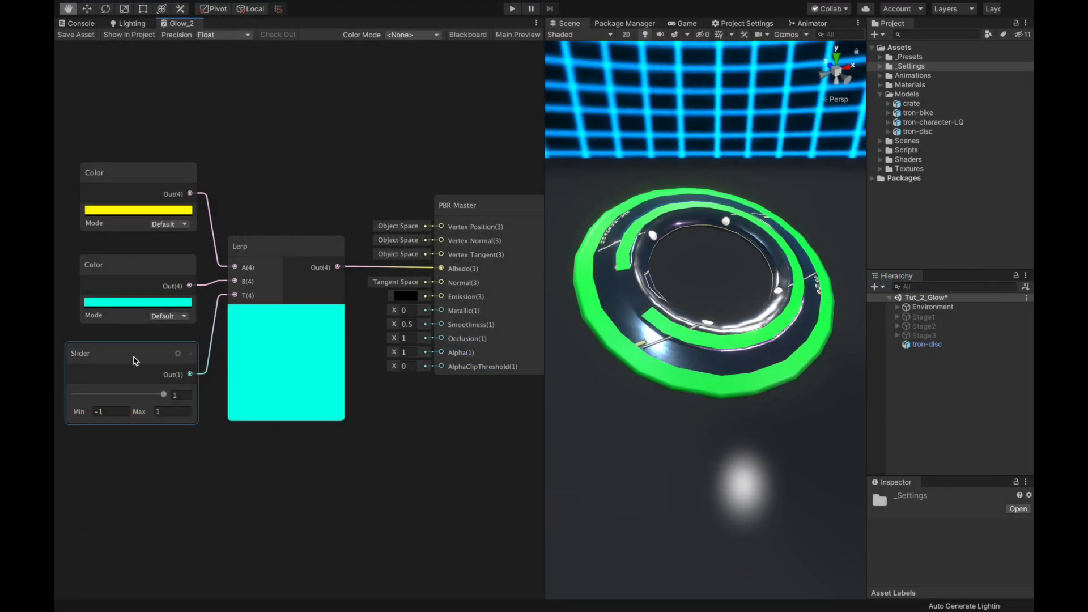
Delete the Slider node and add a Time node below the Color nodes
{"action": "left_click", "coordinate": [133, 353]}
{"action": "right_click", "coordinate": [134, 362]}
{"action": "left_click", "coordinate": [156, 413]}
{"action": "right_click", "coordinate": [122, 441]}
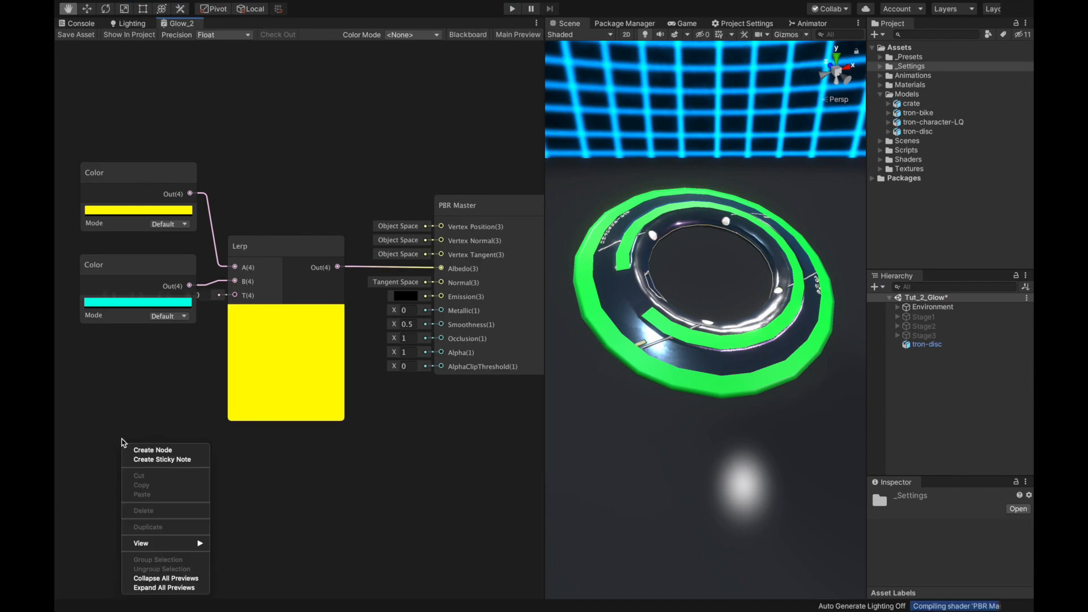
{"action": "left_click", "coordinate": [145, 451]}
{"action": "type", "text": "time"}
{"action": "key", "text": "Return"}
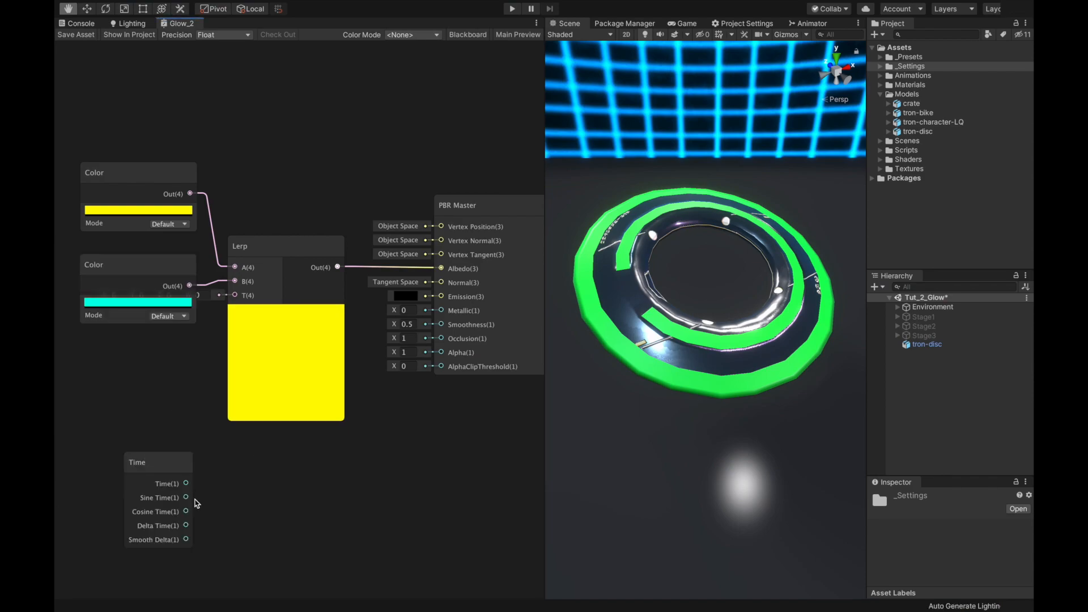
Add a Remap node with its In input fed by the Time node's Sine Time output
{"action": "left_click_drag", "start_coordinate": [186, 497], "coordinate": [227, 505]}
{"action": "type", "text": "remap"}
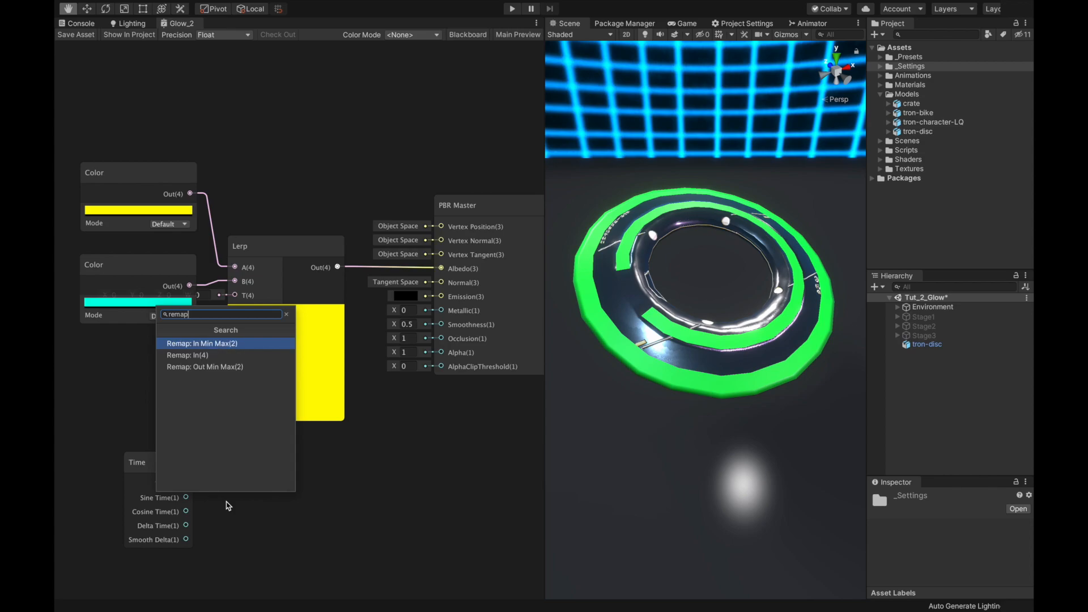
{"action": "key", "text": "Down"}
{"action": "key", "text": "Return"}
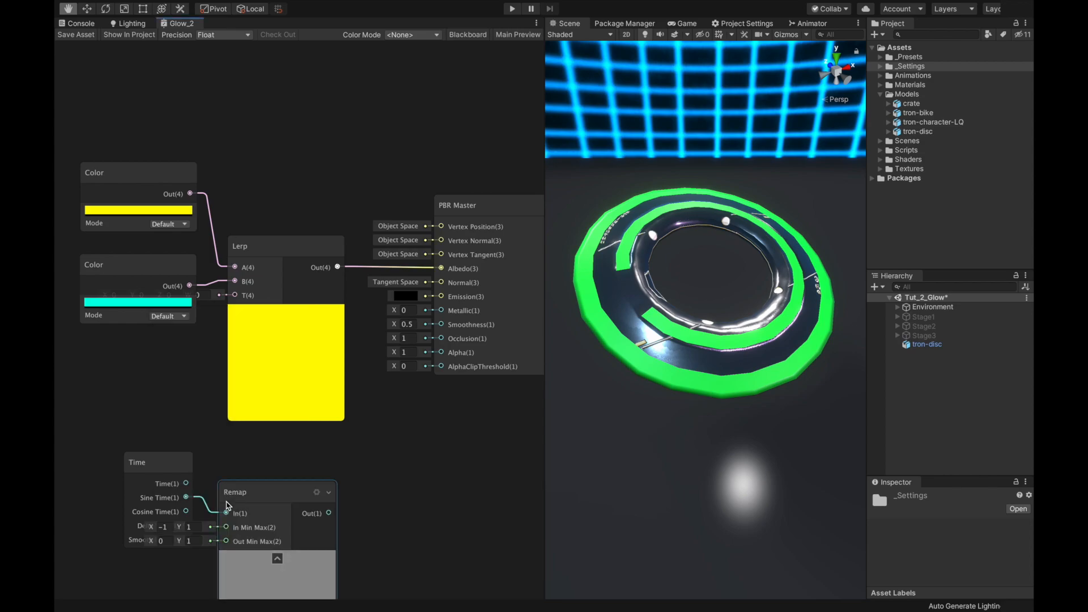
Place the Remap node directly below the Color nodes and the Time node to their left
{"action": "middle_click_drag", "start_coordinate": [146, 433], "coordinate": [238, 415]}
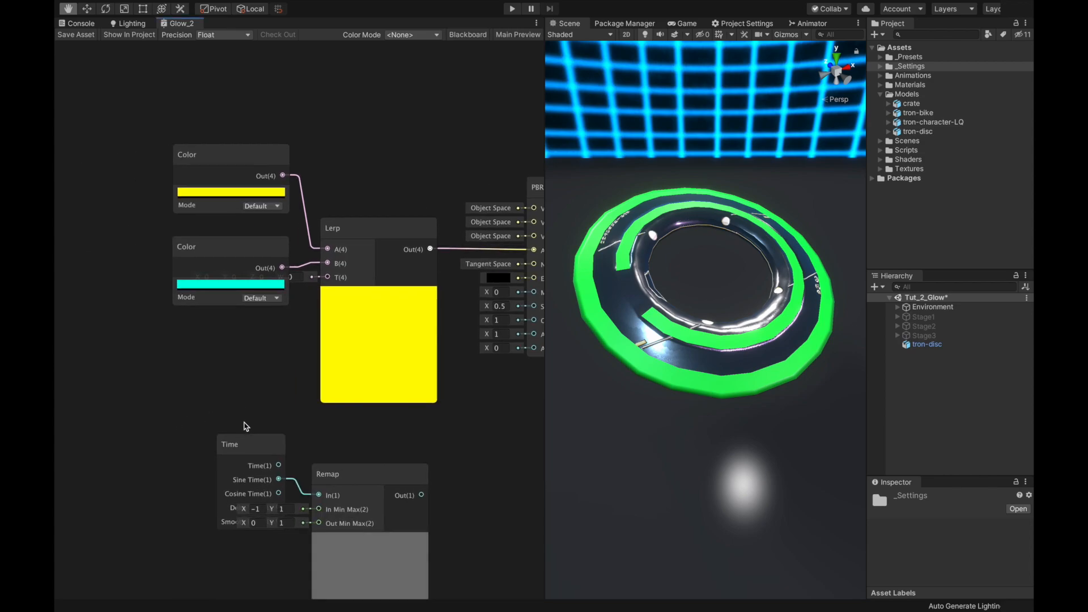
{"action": "left_click_drag", "start_coordinate": [252, 452], "coordinate": [151, 416]}
{"action": "left_click_drag", "start_coordinate": [351, 479], "coordinate": [216, 335]}
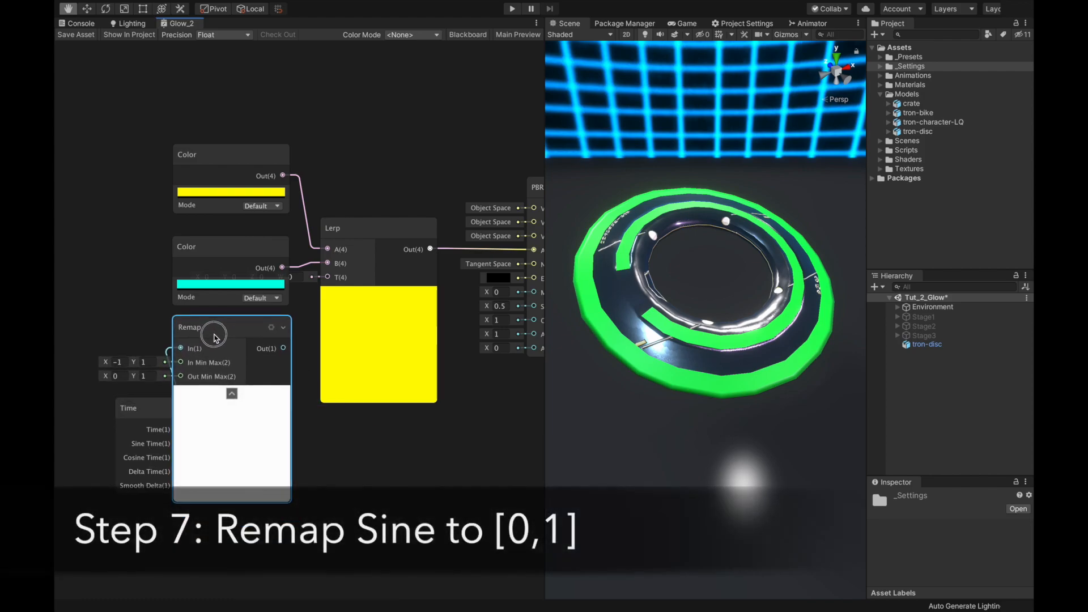
{"action": "left_click_drag", "start_coordinate": [153, 398], "coordinate": [119, 245]}
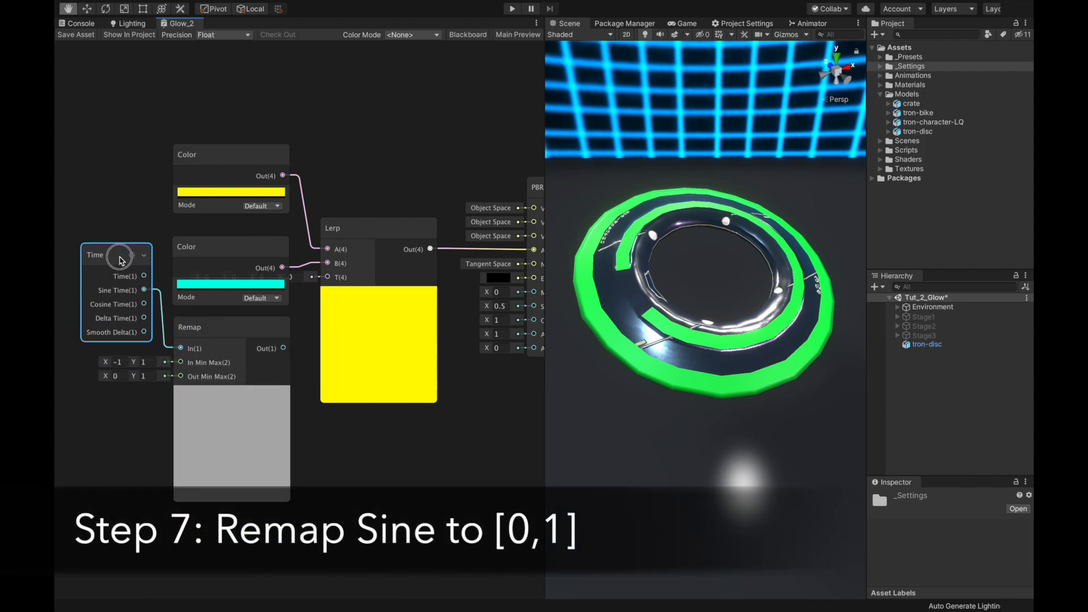
Connect the Remap node's output to the Lerp node's T input and save the shader graph
{"action": "left_click_drag", "start_coordinate": [283, 347], "coordinate": [328, 277]}
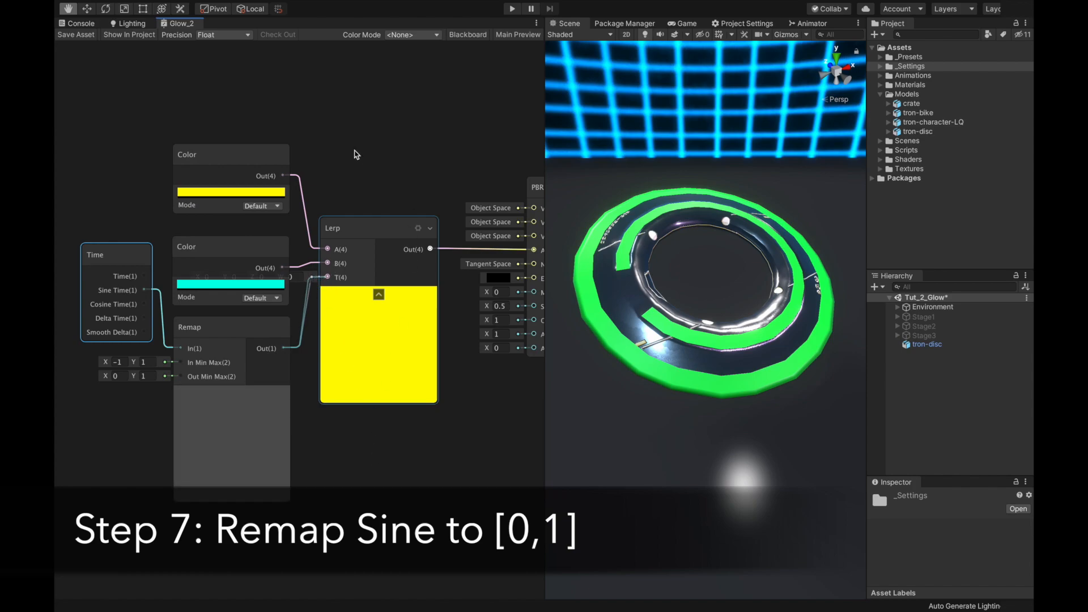
{"action": "left_click", "coordinate": [85, 36]}
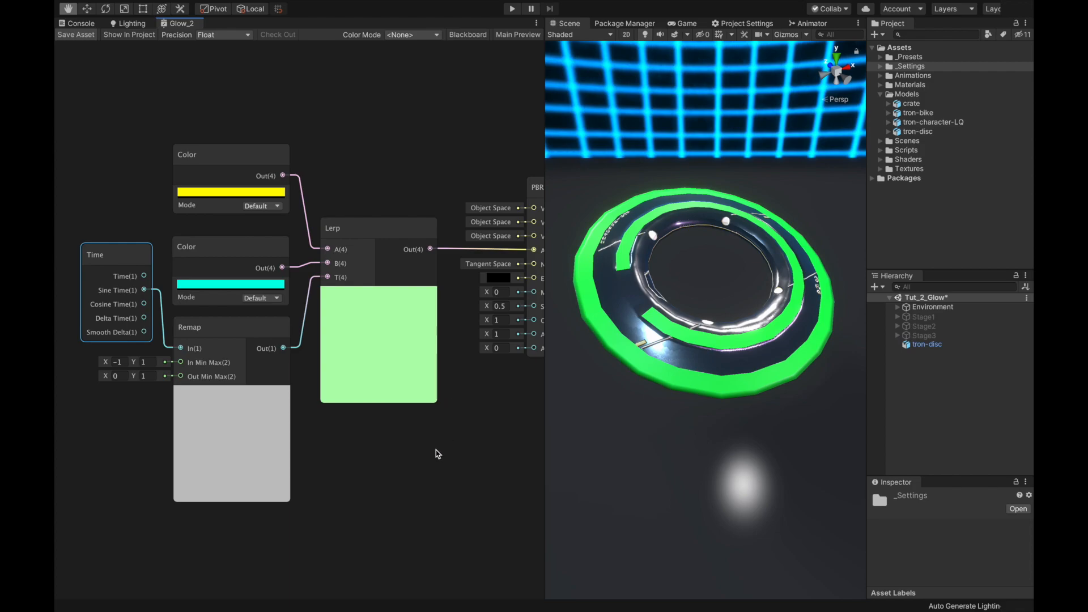
{"action": "middle_click_drag", "start_coordinate": [424, 452], "coordinate": [385, 440]}
{"action": "scroll", "coordinate": [386, 438], "scroll_direction": "down", "scroll_amount": 3}
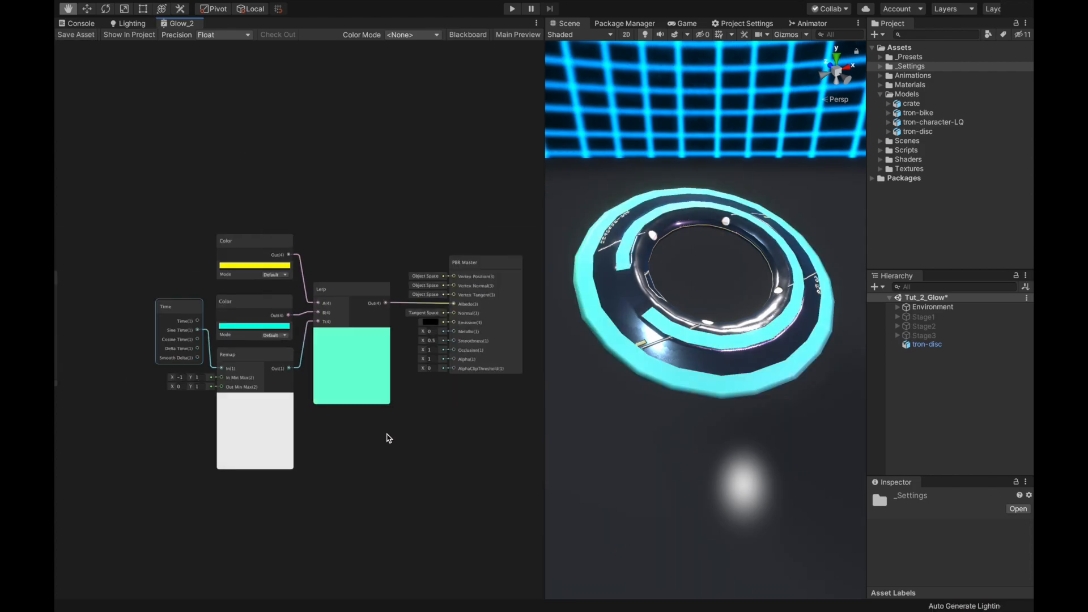
{"action": "scroll", "coordinate": [386, 437], "scroll_direction": "up", "scroll_amount": 2}
{"action": "middle_click_drag", "start_coordinate": [386, 435], "coordinate": [376, 440]}
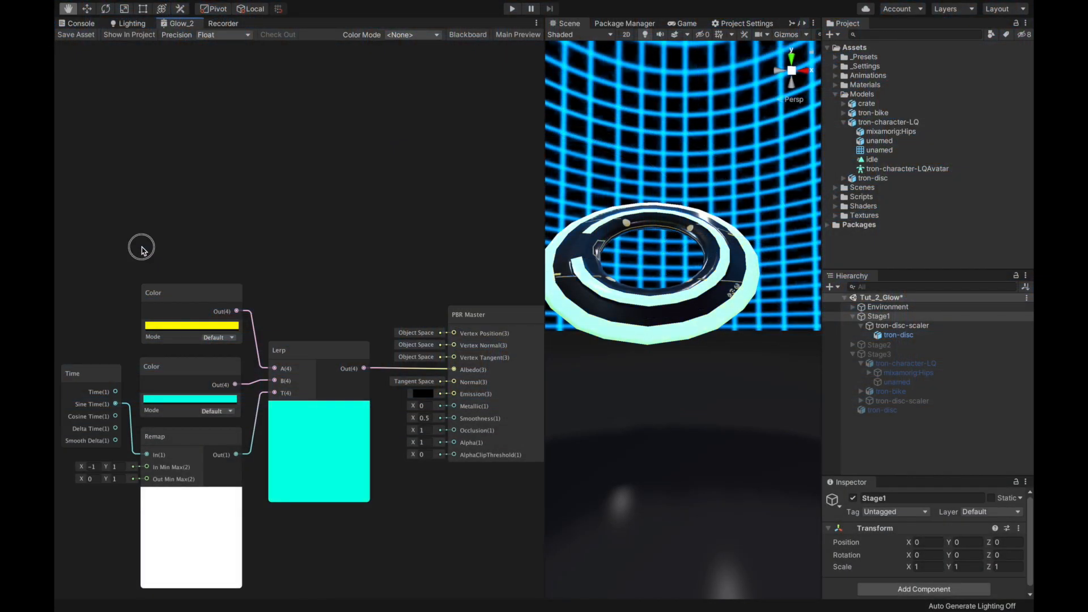
Convert both Color nodes to properties and show the Blackboard
{"action": "right_click", "coordinate": [196, 307]}
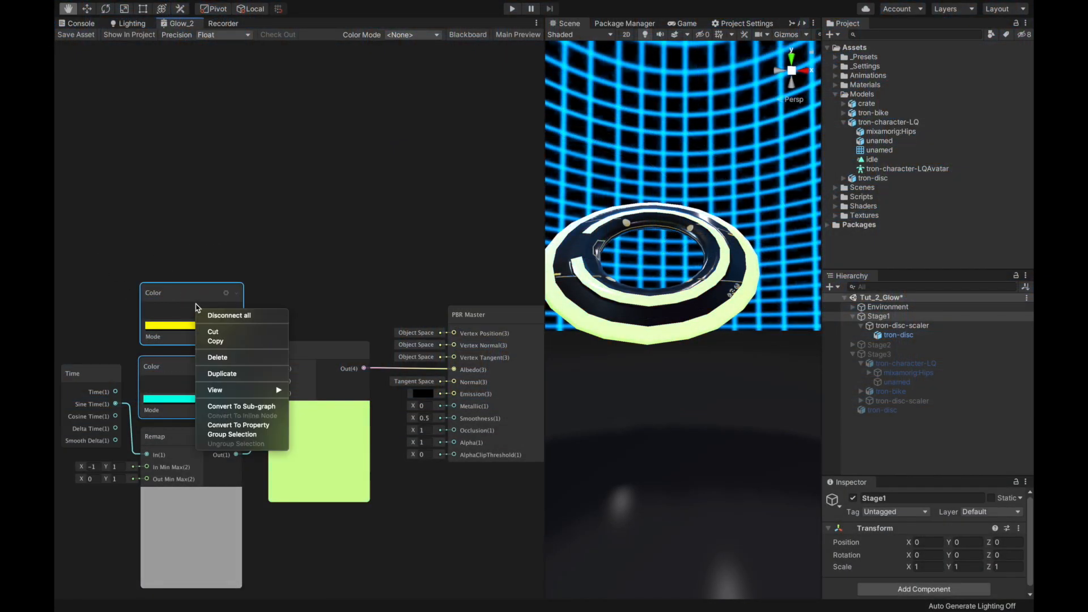
{"action": "left_click", "coordinate": [265, 427]}
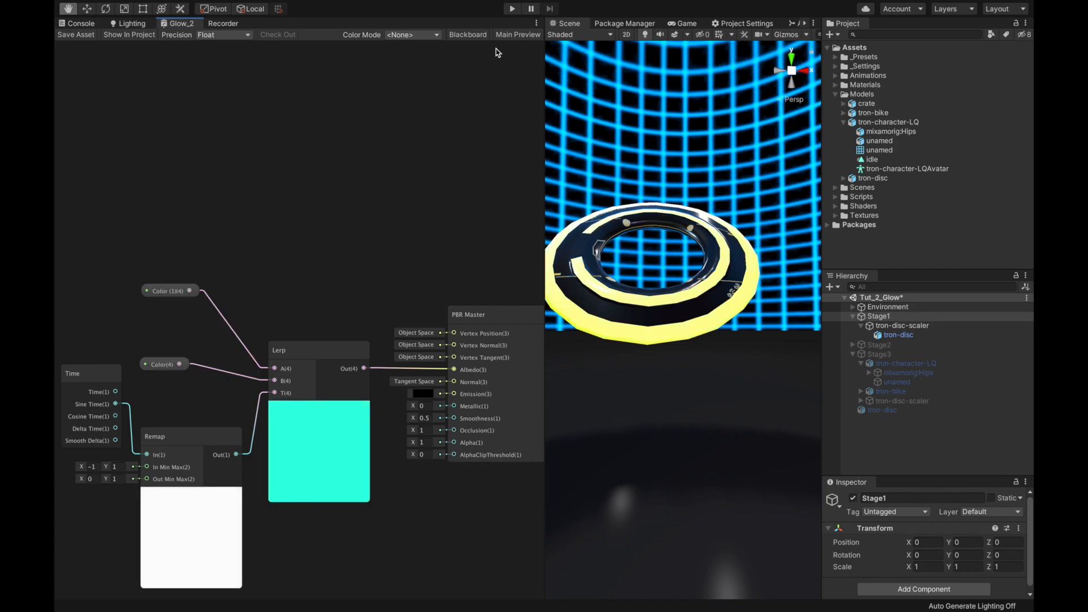
{"action": "left_click", "coordinate": [468, 34]}
Move the two color property nodes closer to the Lerp node's inputs
{"action": "left_click_drag", "start_coordinate": [170, 291], "coordinate": [200, 402]}
{"action": "left_click", "coordinate": [169, 367]}
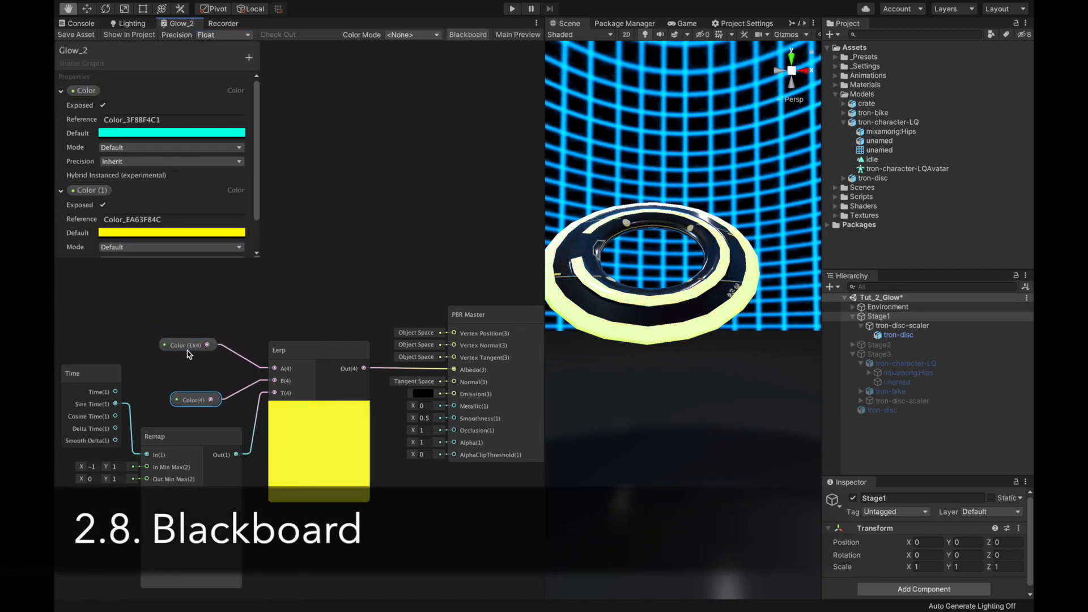
{"action": "left_click_drag", "start_coordinate": [190, 345], "coordinate": [207, 363]}
Move the yellow color property to first place in the Blackboard and rename it Color_1
{"action": "left_click_drag", "start_coordinate": [91, 190], "coordinate": [93, 86]}
{"action": "double_click", "coordinate": [107, 91]}
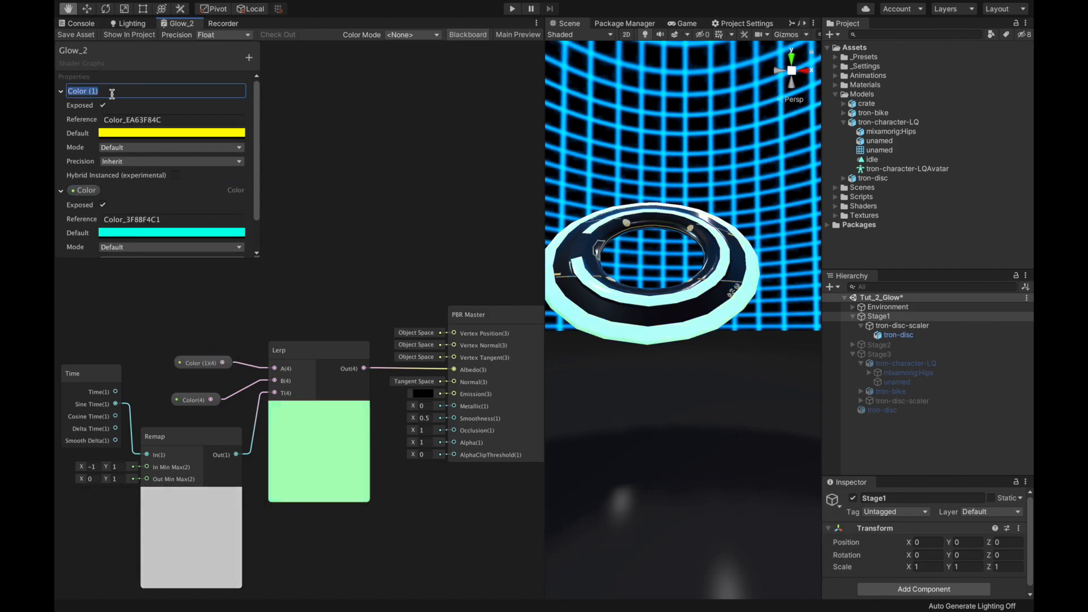
{"action": "key", "text": "BackSpace"}
{"action": "key", "text": "BackSpace"}
{"action": "key", "text": "BackSpace"}
{"action": "key", "text": "BackSpace"}
{"action": "type", "text": "_1"}
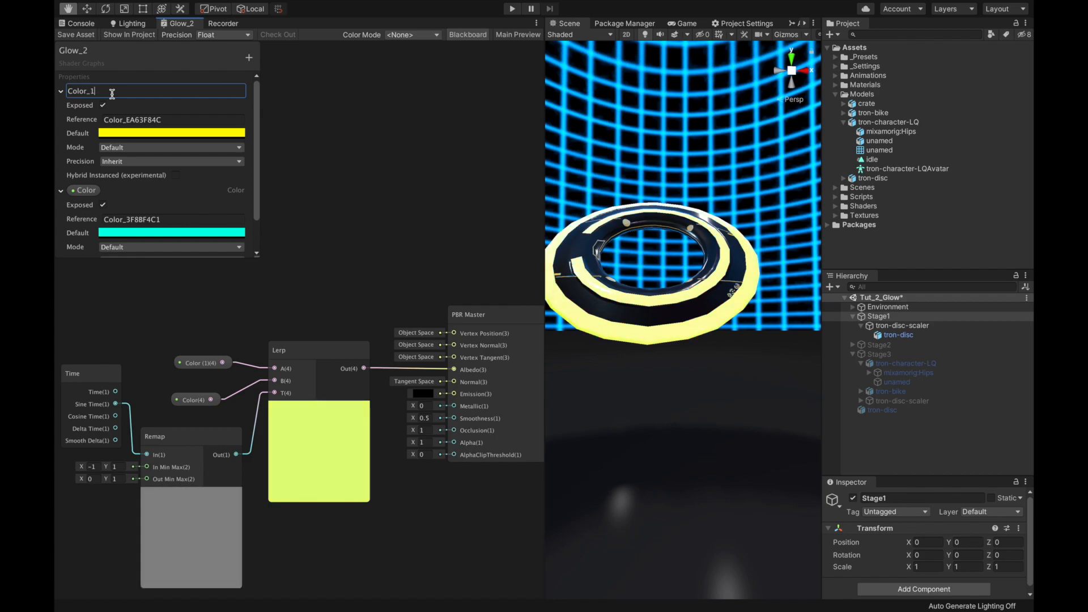
Rename the cyan color property in the Blackboard as Color_2
{"action": "double_click", "coordinate": [112, 191]}
{"action": "type", "text": "_2"}
{"action": "key", "text": "Return"}
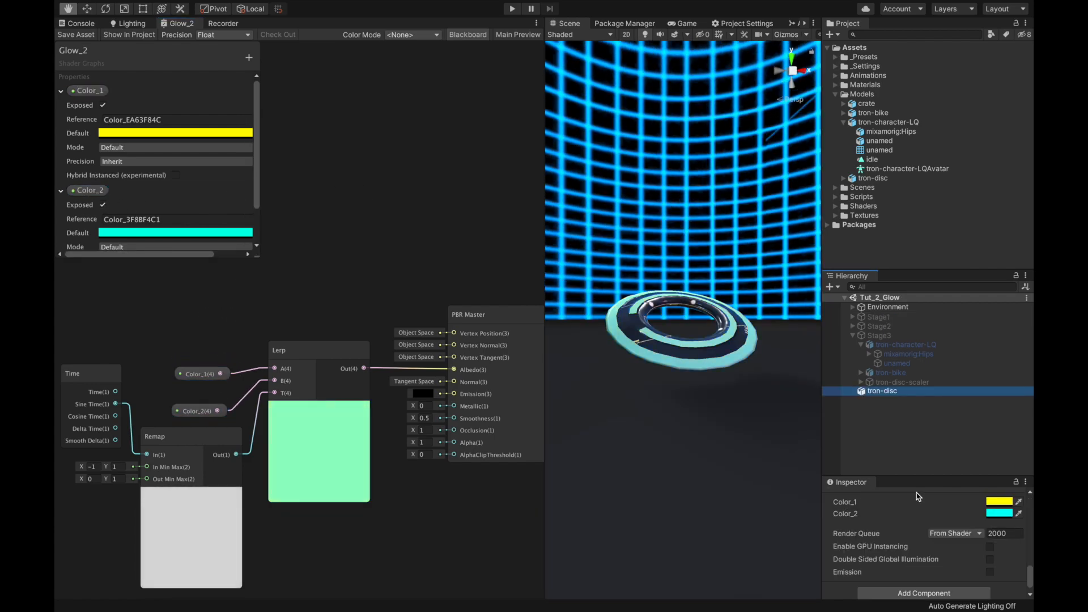
Try red (FF0000) as Color_1 in the tron-disc's material
{"action": "left_click", "coordinate": [1000, 501]}
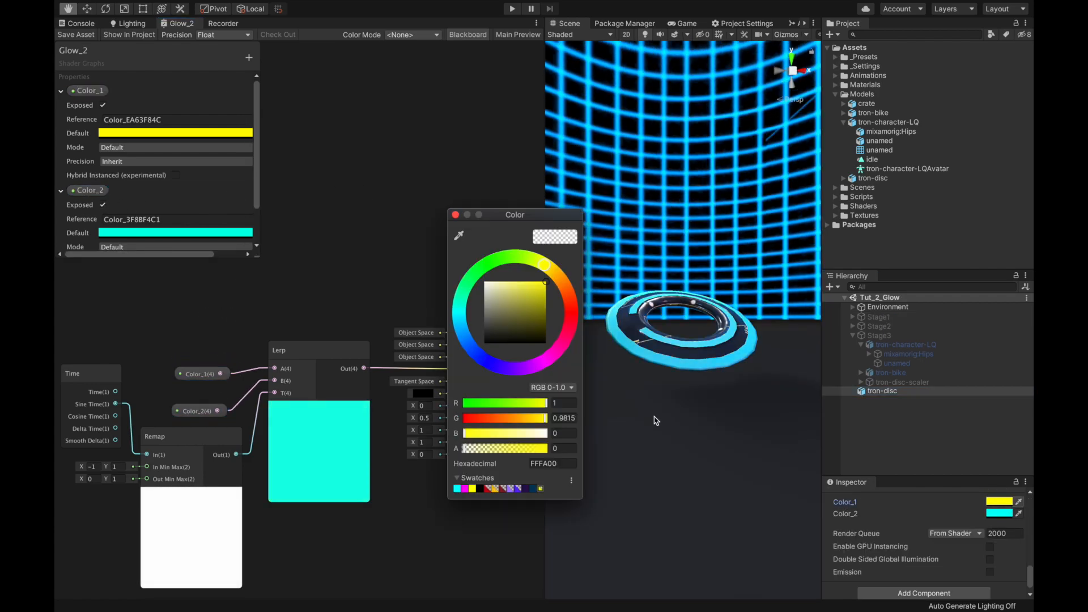
{"action": "left_click", "coordinate": [556, 364]}
{"action": "left_click_drag", "start_coordinate": [556, 364], "coordinate": [570, 312]}
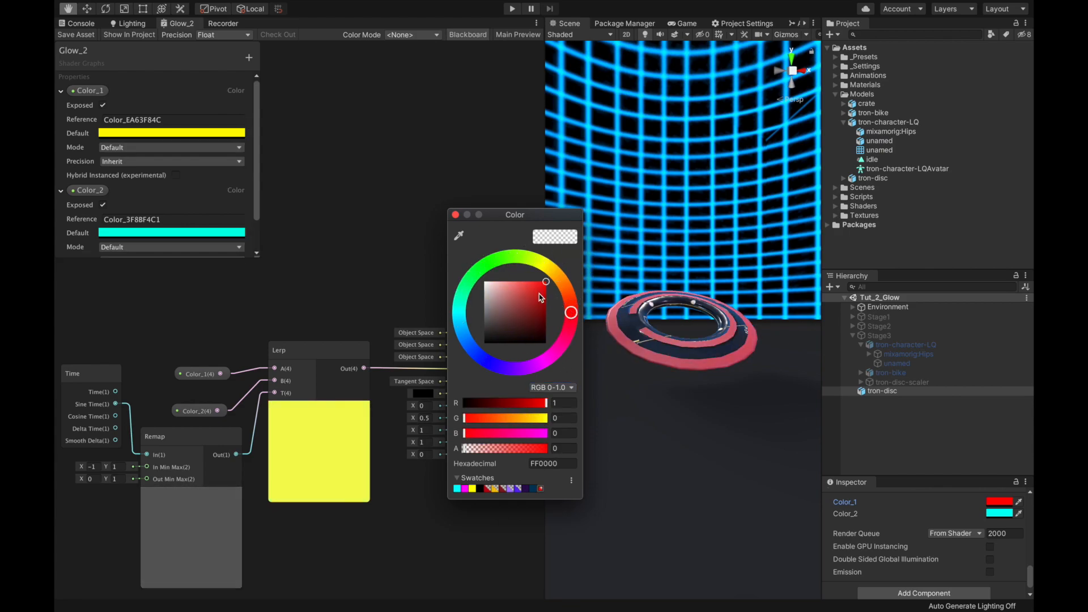
Try a different hue for Color_2 in the tron-disc's material and close the color picker
{"action": "left_click", "coordinate": [993, 516]}
{"action": "left_click", "coordinate": [993, 516]}
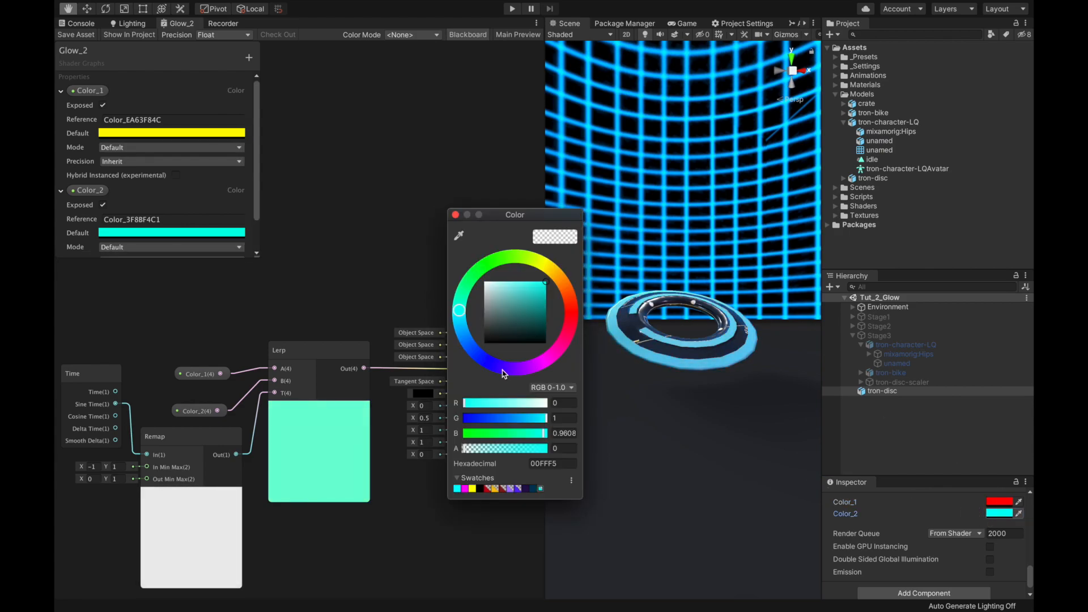
{"action": "left_click_drag", "start_coordinate": [507, 322], "coordinate": [452, 359]}
{"action": "left_click", "coordinate": [456, 214]}
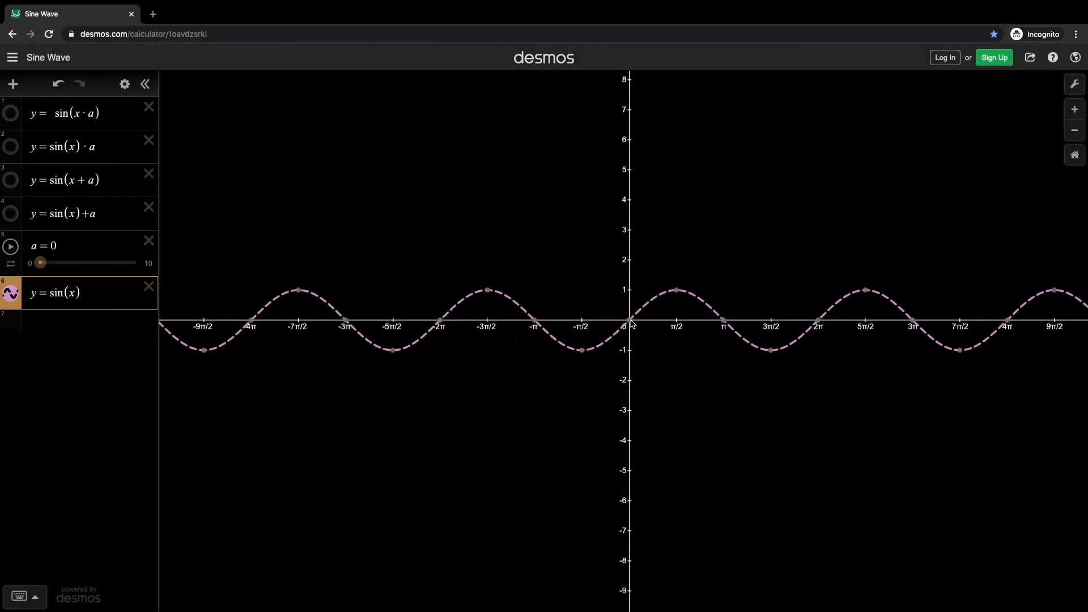
Switch to the Desmos Sine Wave graph and inspect the coordinates of the y = sin(x) curve's axis crossings and peaks over one period
{"action": "left_click", "coordinate": [630, 321]}
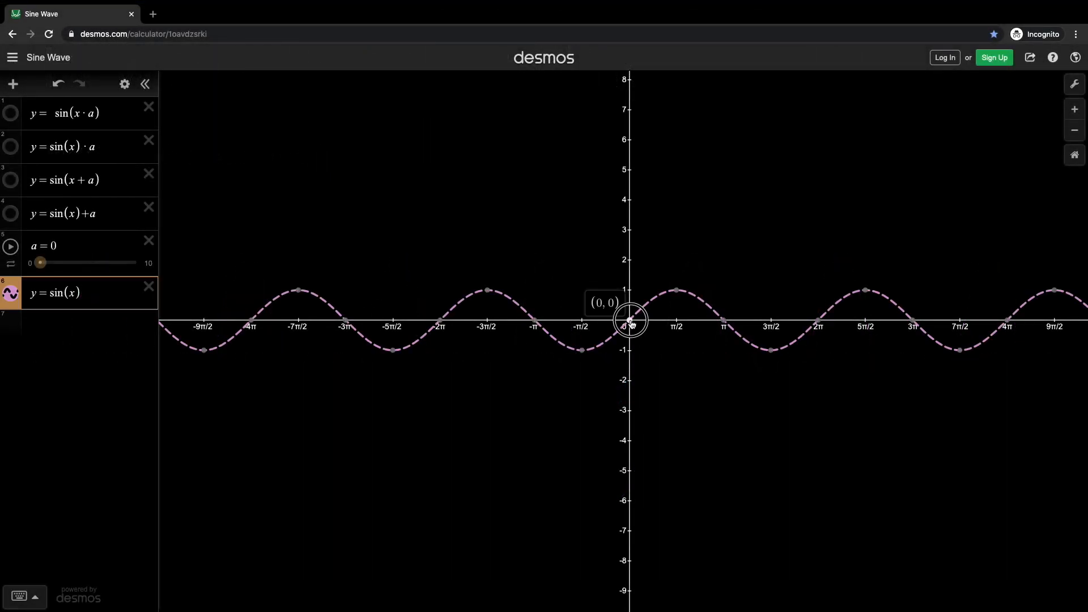
{"action": "left_click", "coordinate": [819, 321]}
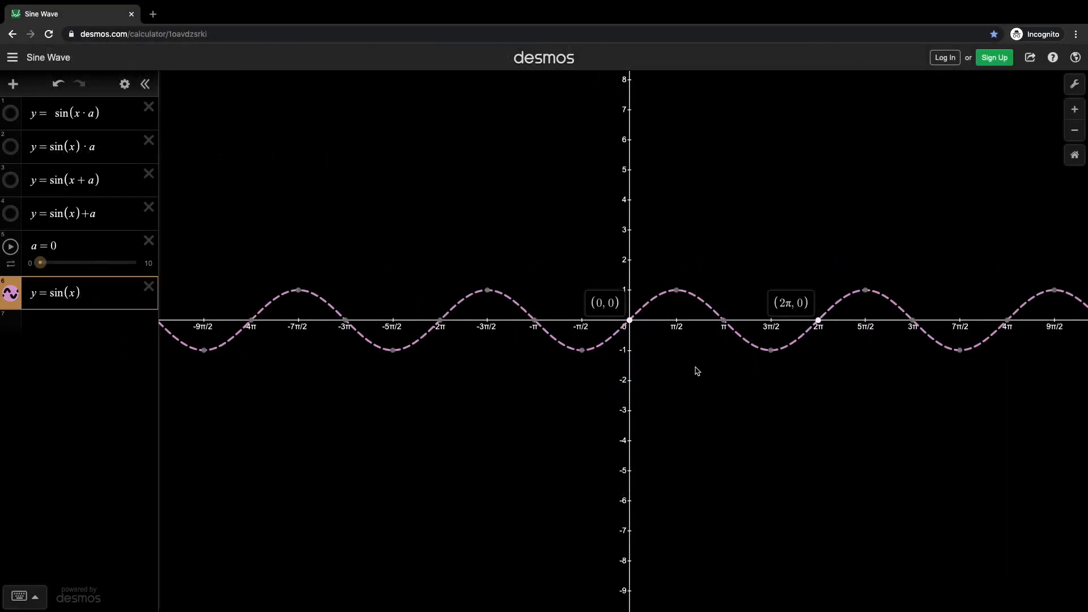
{"action": "left_click", "coordinate": [677, 290]}
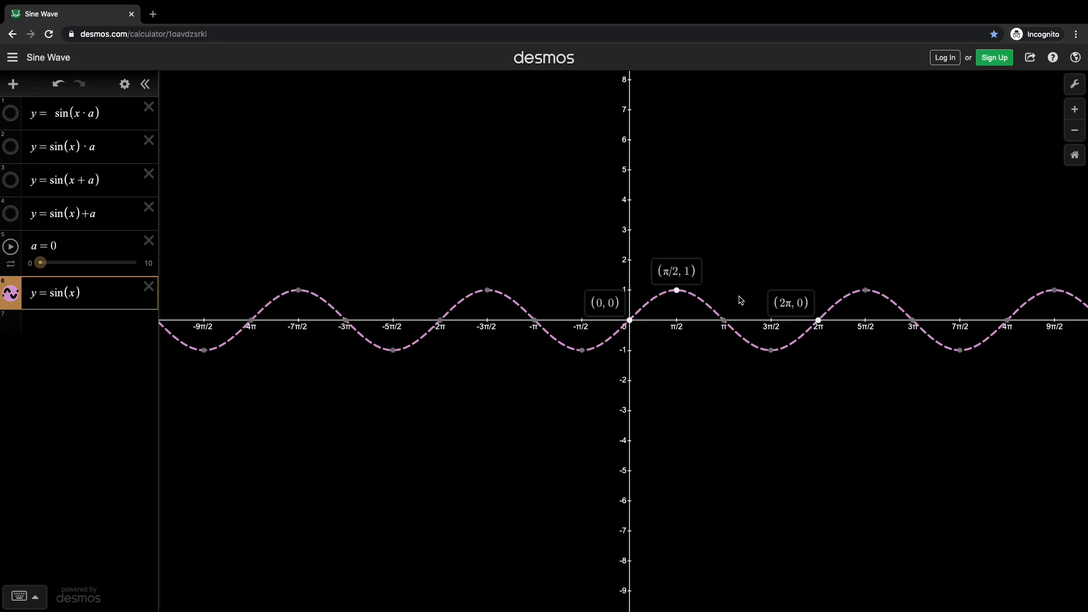
{"action": "left_click", "coordinate": [865, 290]}
{"action": "left_click", "coordinate": [819, 322]}
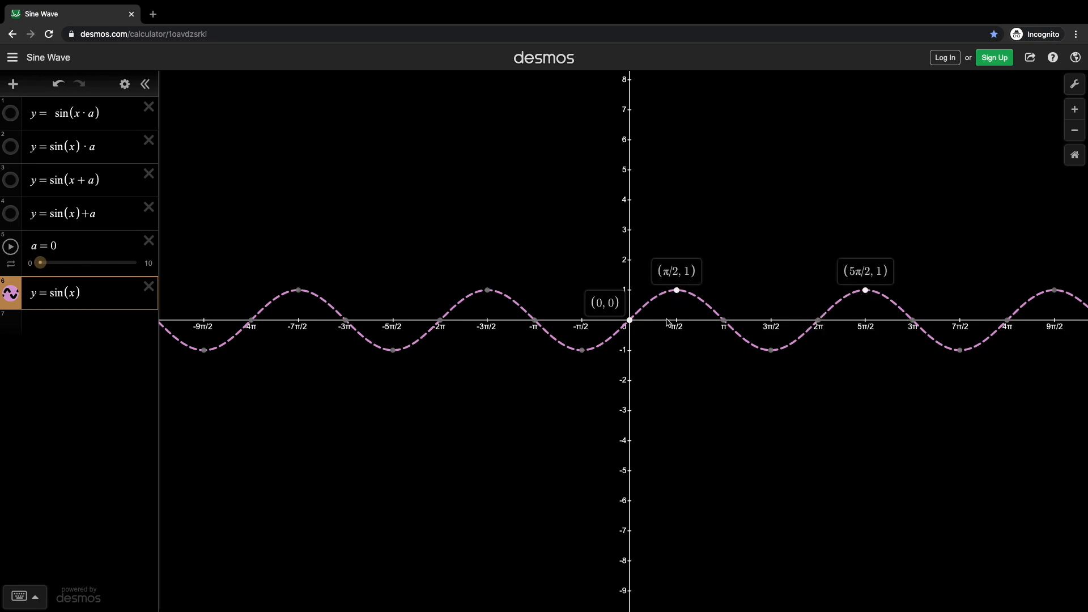
{"action": "left_click", "coordinate": [630, 321]}
Hide y = sin(x), show y = sin(x + a) and y = sin(x) + a, and set a to 2.5 to compare them
{"action": "left_click", "coordinate": [10, 294]}
{"action": "left_click", "coordinate": [11, 185]}
{"action": "left_click", "coordinate": [11, 212]}
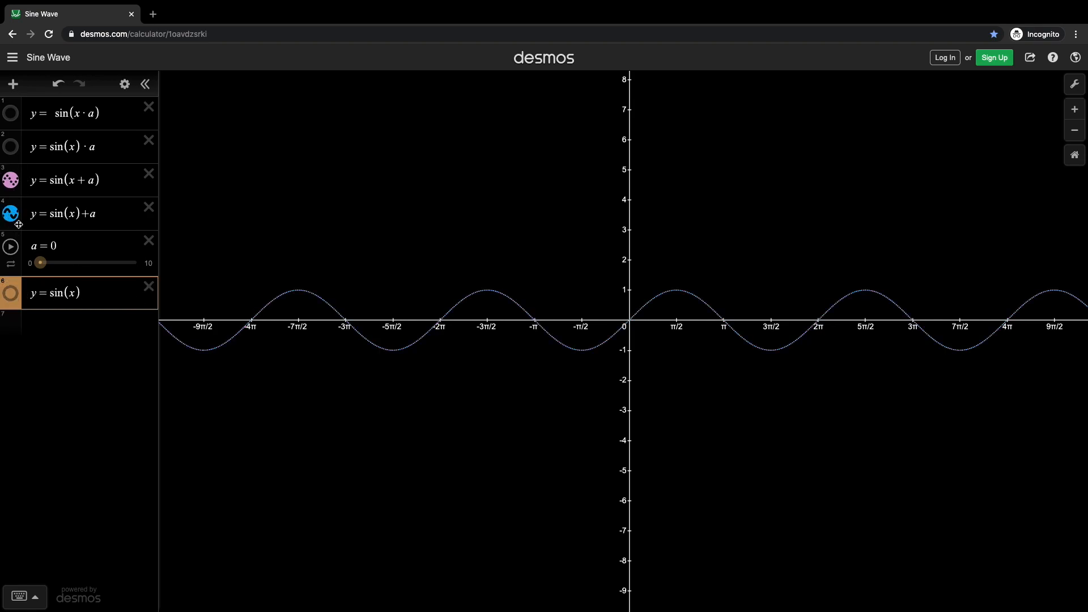
{"action": "left_click_drag", "start_coordinate": [40, 263], "coordinate": [64, 269]}
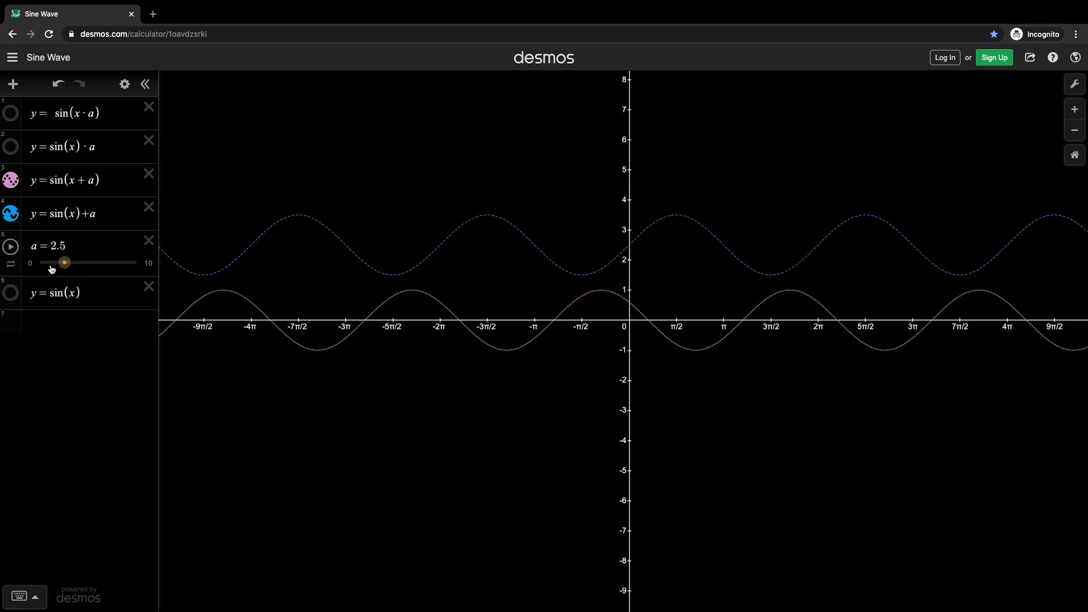
Replace the two addition curves with y = sin(x) · a and y = sin(x · a), and increase a to compare them
{"action": "left_click", "coordinate": [10, 213]}
{"action": "left_click", "coordinate": [10, 180]}
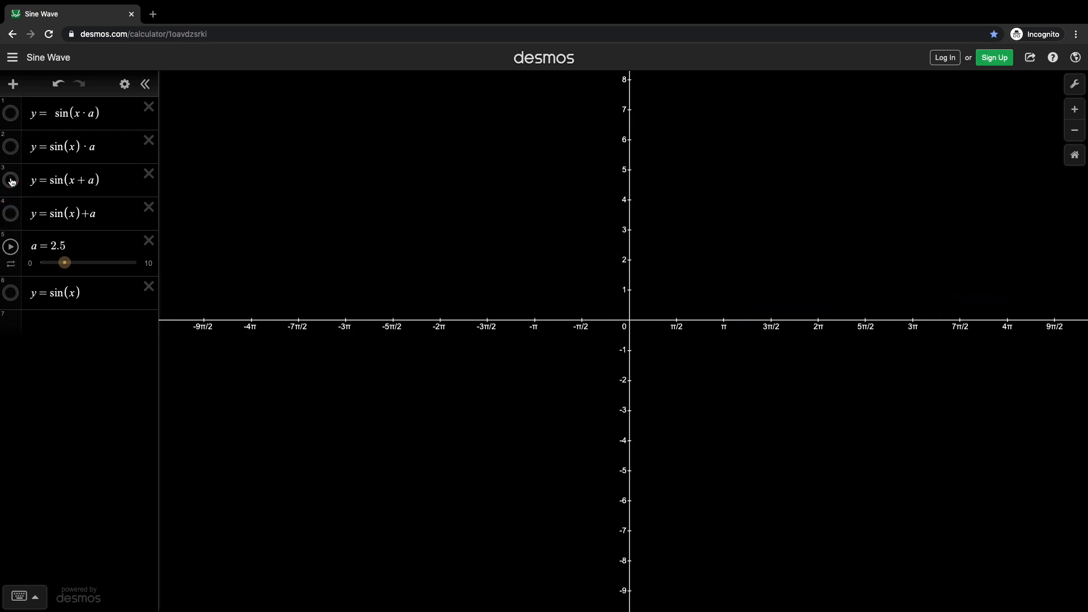
{"action": "left_click", "coordinate": [10, 147]}
{"action": "left_click", "coordinate": [11, 114]}
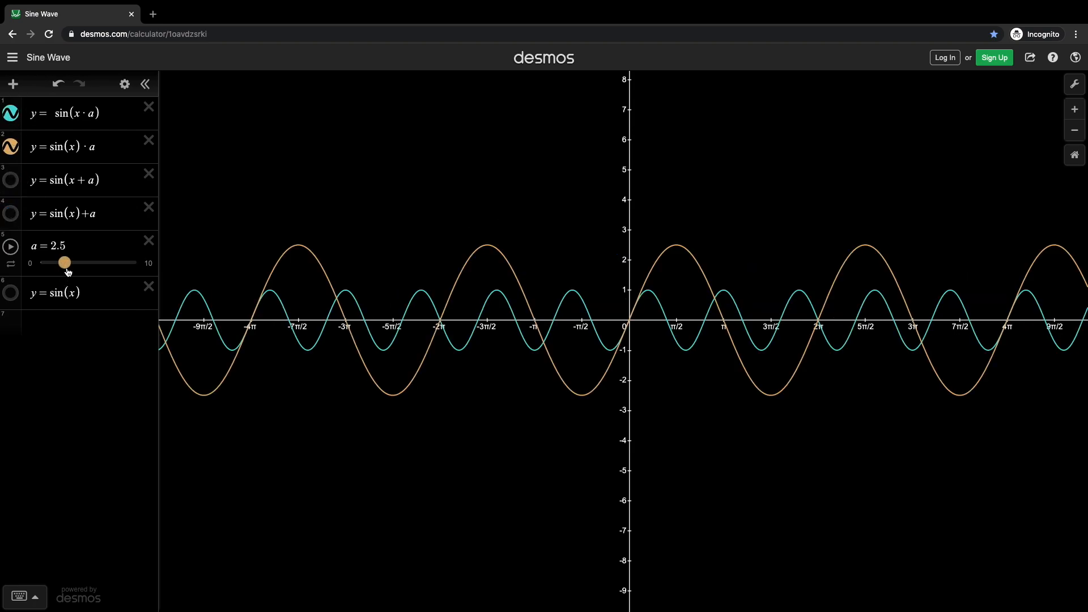
{"action": "left_click_drag", "start_coordinate": [63, 264], "coordinate": [113, 281]}
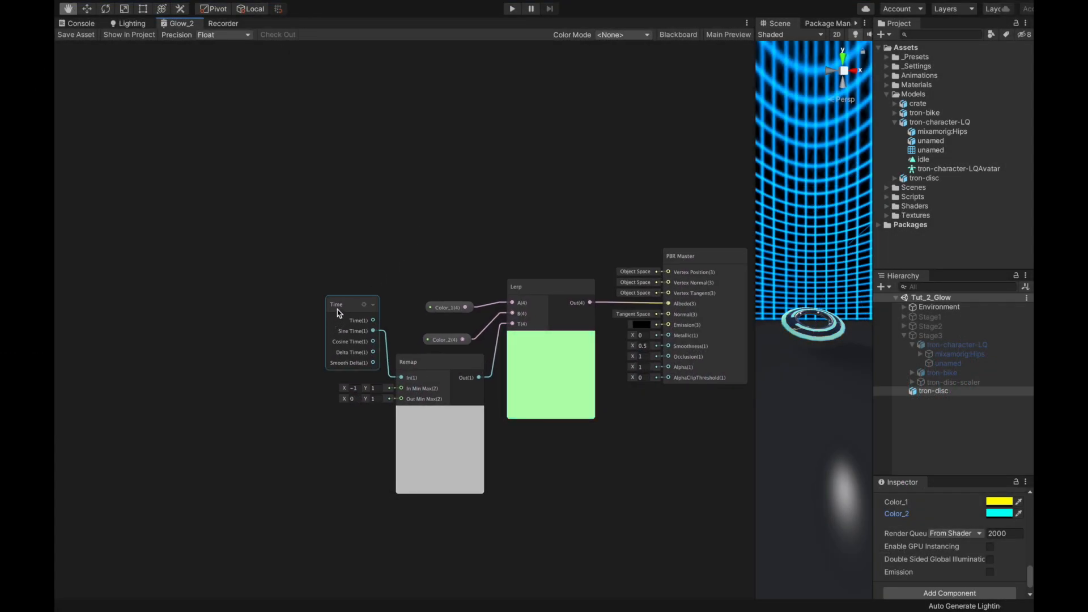
Back in Unity's Glow_2 graph, add a Multiply node taking the Time node's Time output into A and a new Slider node into B
{"action": "left_click_drag", "start_coordinate": [364, 324], "coordinate": [170, 406]}
{"action": "type", "text": "multiply"}
{"action": "left_click", "coordinate": [193, 389]}
{"action": "type", "text": "slid"}
{"action": "key", "text": "Return"}
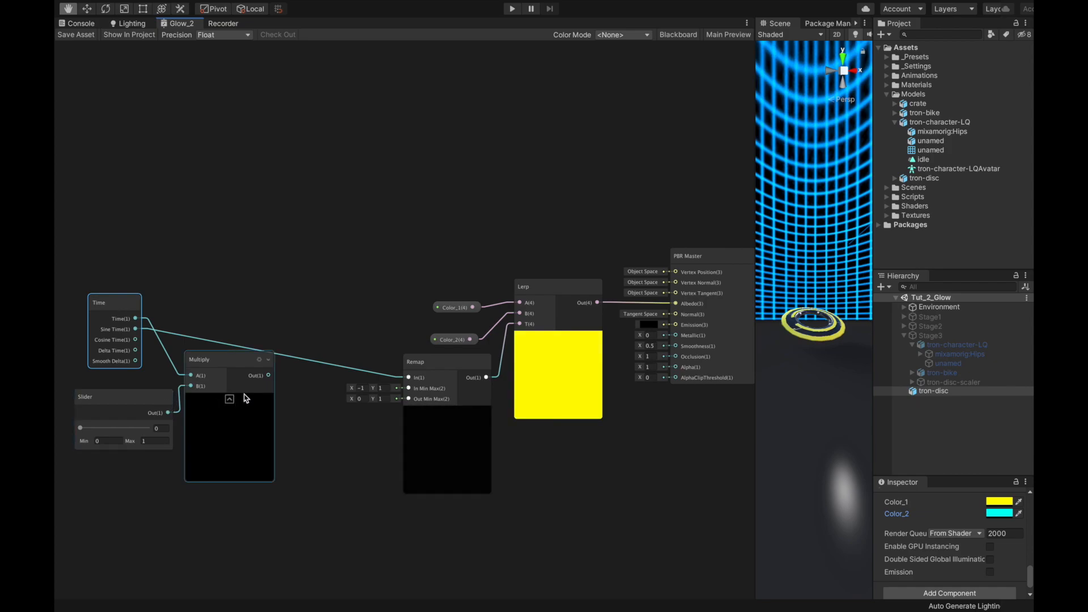
Add a Sine node after the Multiply node and connect its output to the Remap node's In input
{"action": "left_click_drag", "start_coordinate": [268, 375], "coordinate": [288, 383]}
{"action": "type", "text": "sine"}
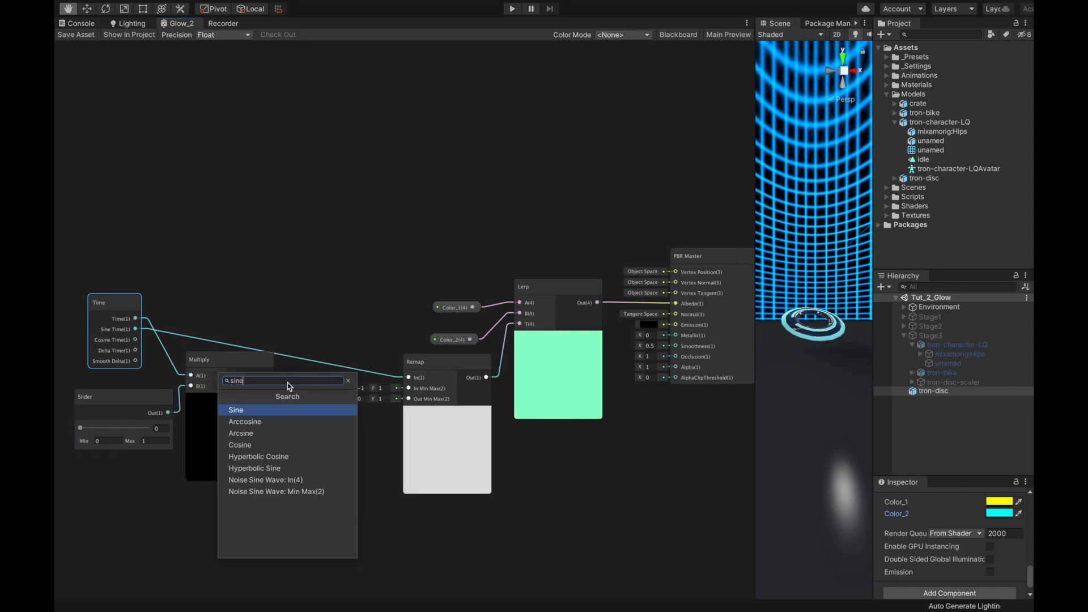
{"action": "key", "text": "Return"}
{"action": "left_click_drag", "start_coordinate": [365, 391], "coordinate": [409, 377]}
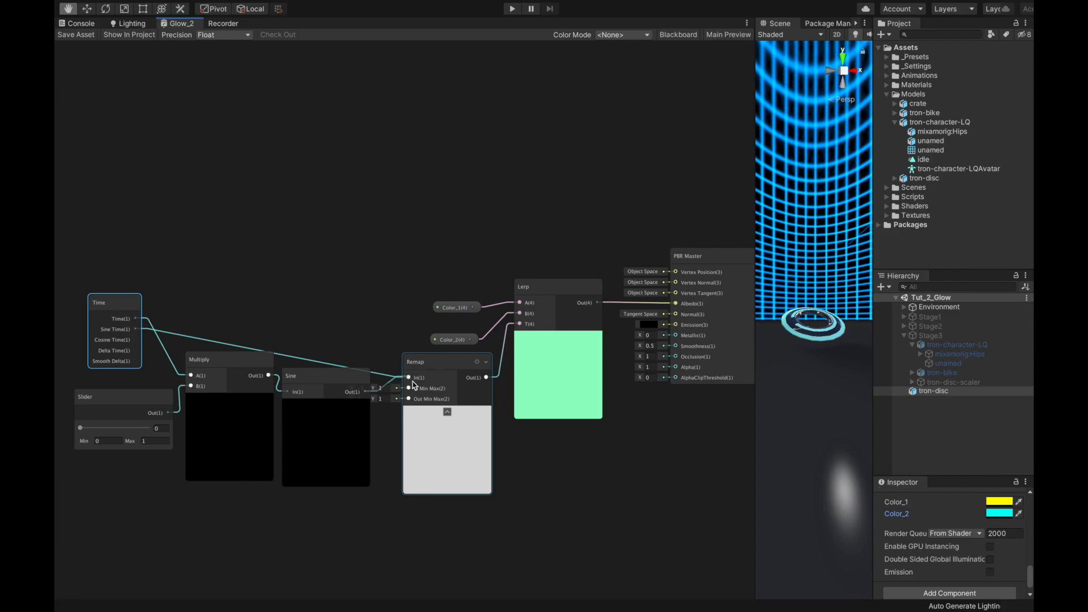
Rearrange the Sine, Multiply, Time and Slider nodes into a tidy chain above and left of the Remap node
{"action": "left_click_drag", "start_coordinate": [315, 375], "coordinate": [323, 273]}
{"action": "left_click_drag", "start_coordinate": [252, 360], "coordinate": [238, 271]}
{"action": "left_click_drag", "start_coordinate": [119, 305], "coordinate": [137, 237]}
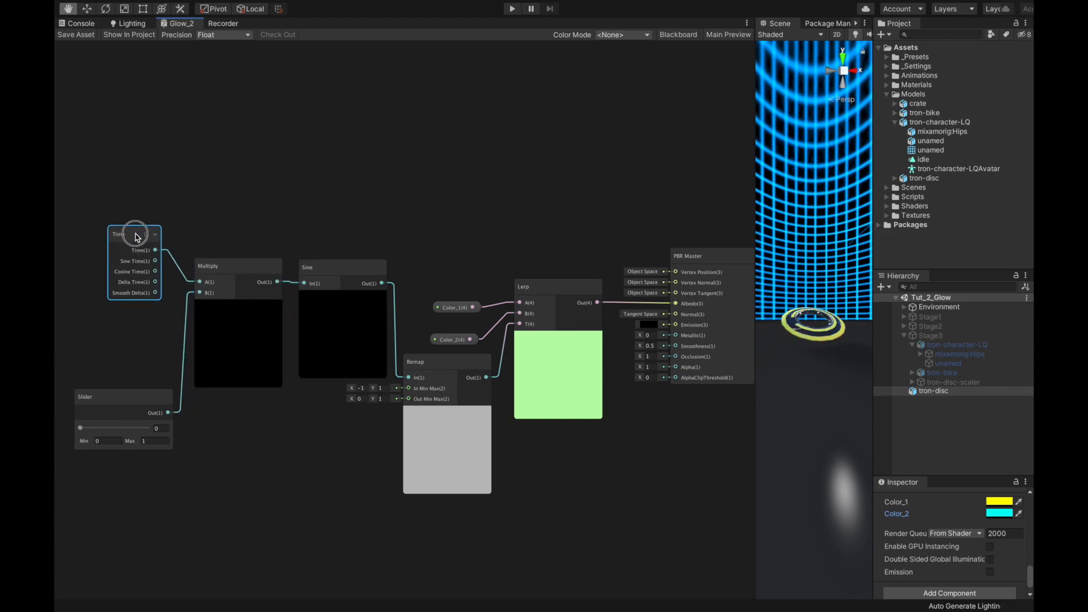
{"action": "left_click_drag", "start_coordinate": [136, 409], "coordinate": [125, 333]}
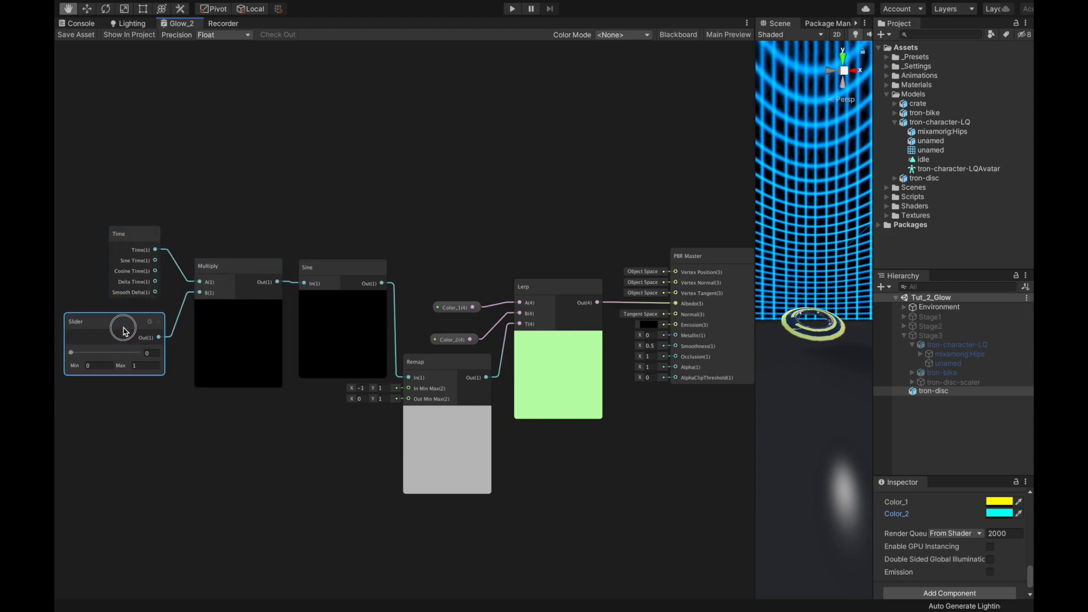
Set the Slider node's maximum to 10
{"action": "left_click", "coordinate": [108, 366]}
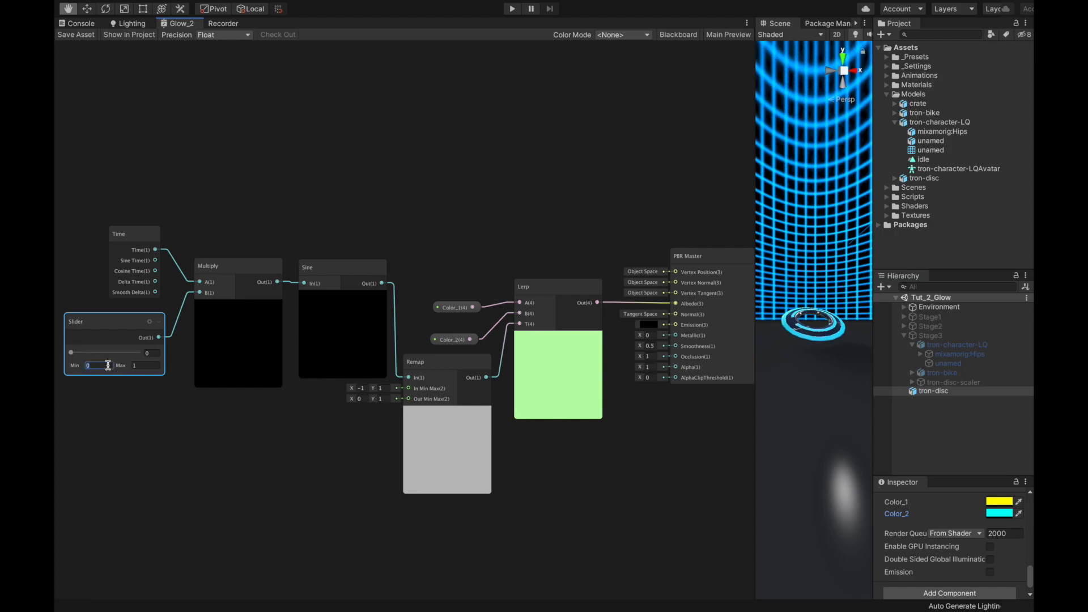
{"action": "key", "text": "Tab"}
{"action": "type", "text": "10"}
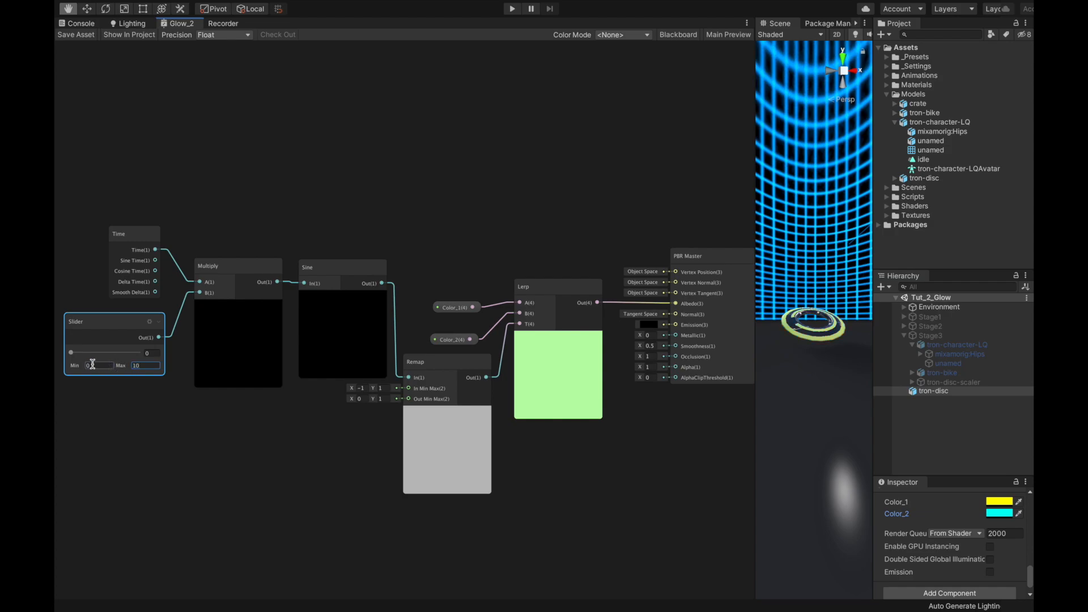
Set the Slider node's value to about 2.4 and collapse the previews of the Multiply and Sine nodes
{"action": "left_click_drag", "start_coordinate": [71, 353], "coordinate": [86, 353]}
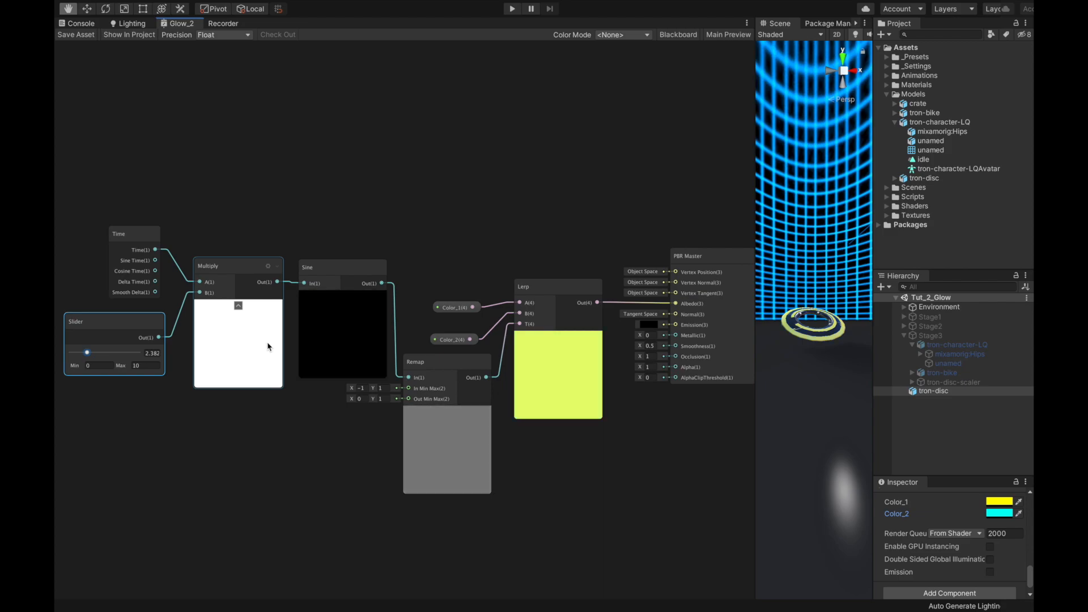
{"action": "left_click", "coordinate": [238, 304]}
{"action": "left_click", "coordinate": [343, 297]}
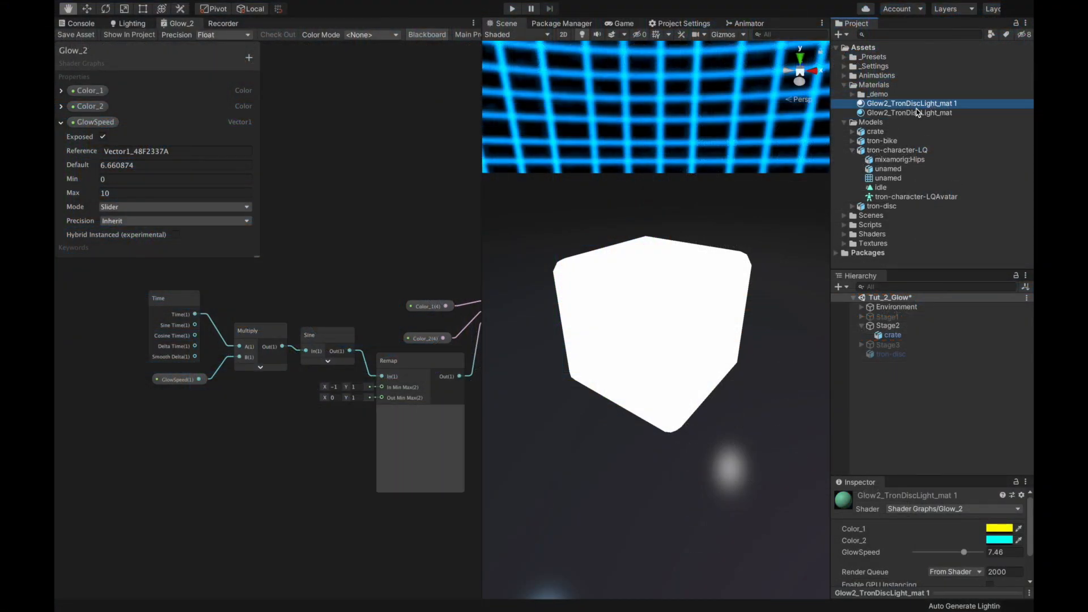
Rename the duplicated material Glow2_TronDiscLight_mat 1 as Glow2_TronBox_mat
{"action": "left_click", "coordinate": [923, 104]}
{"action": "key", "text": "BackSpace"}
{"action": "key", "text": "BackSpace"}
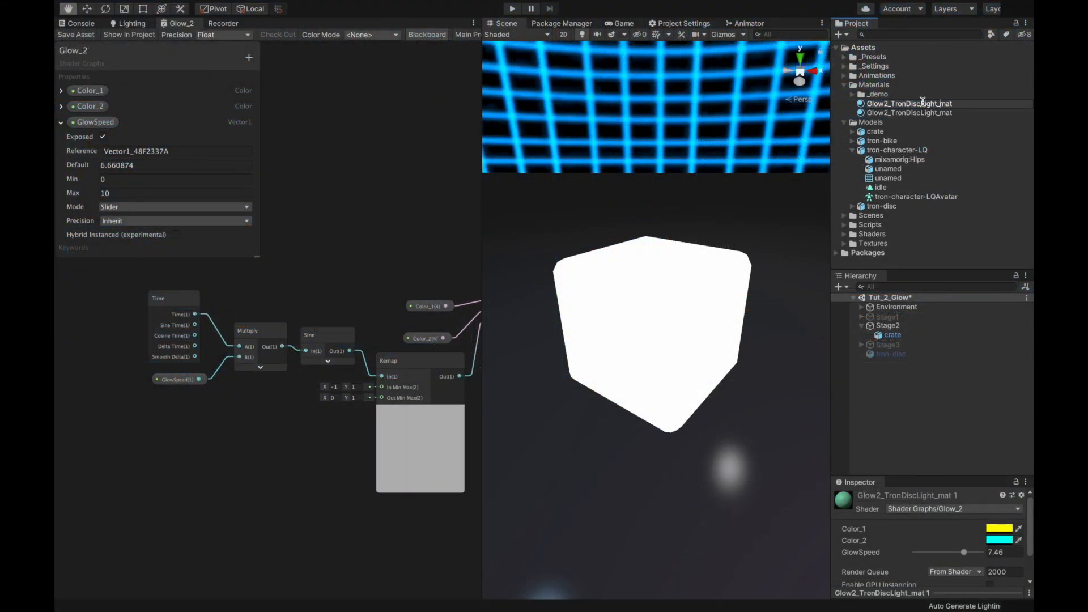
{"action": "key", "text": "Left"}
{"action": "key", "text": "Left"}
{"action": "key", "text": "Left"}
{"action": "key", "text": "Left"}
{"action": "key", "text": "BackSpace"}
{"action": "key", "text": "BackSpace"}
{"action": "key", "text": "BackSpace"}
{"action": "key", "text": "BackSpace"}
{"action": "key", "text": "BackSpace"}
{"action": "key", "text": "BackSpace"}
{"action": "key", "text": "BackSpace"}
{"action": "key", "text": "BackSpace"}
{"action": "key", "text": "BackSpace"}
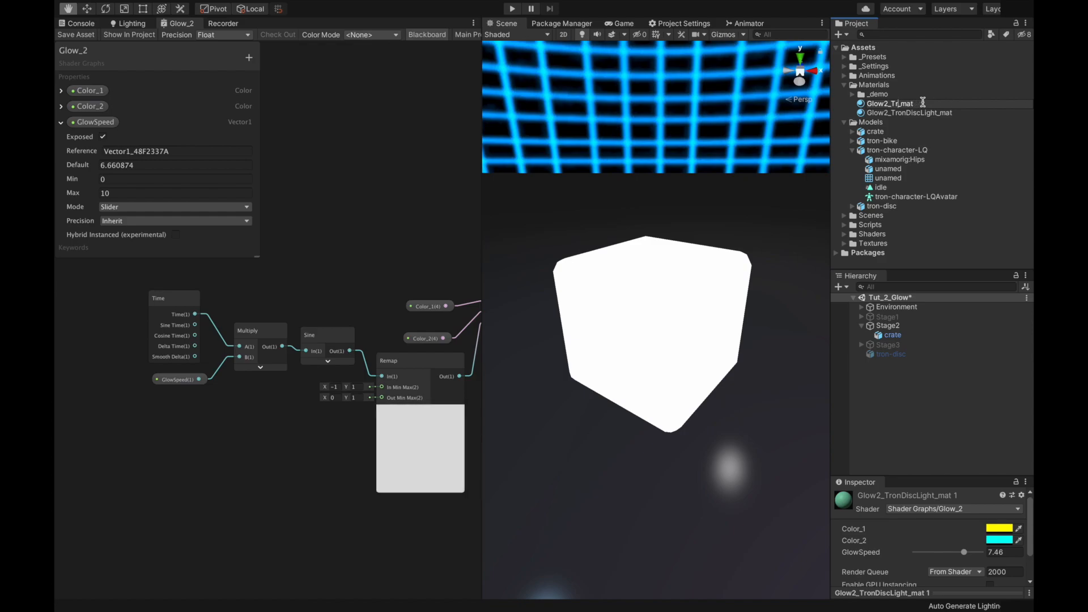
{"action": "type", "text": "Bo"}
{"action": "type", "text": "x"}
{"action": "key", "text": "Return"}
Assign the Glow2_TronBox_mat material to Element 0 of the crate's Mesh Renderer under Stage2
{"action": "left_click", "coordinate": [893, 335]}
{"action": "left_click", "coordinate": [1019, 543]}
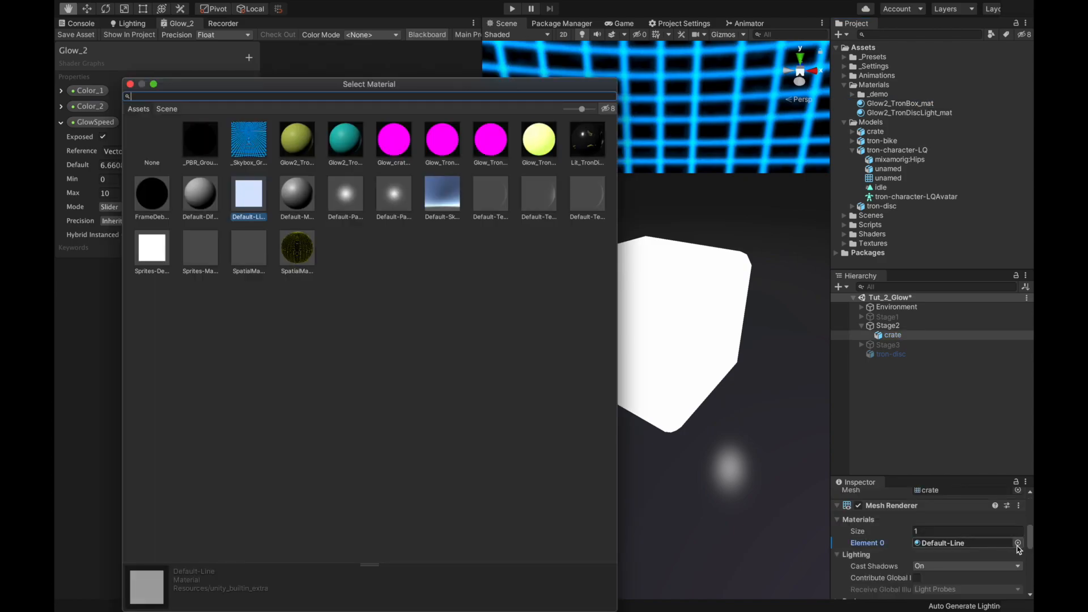
{"action": "type", "text": "bo"}
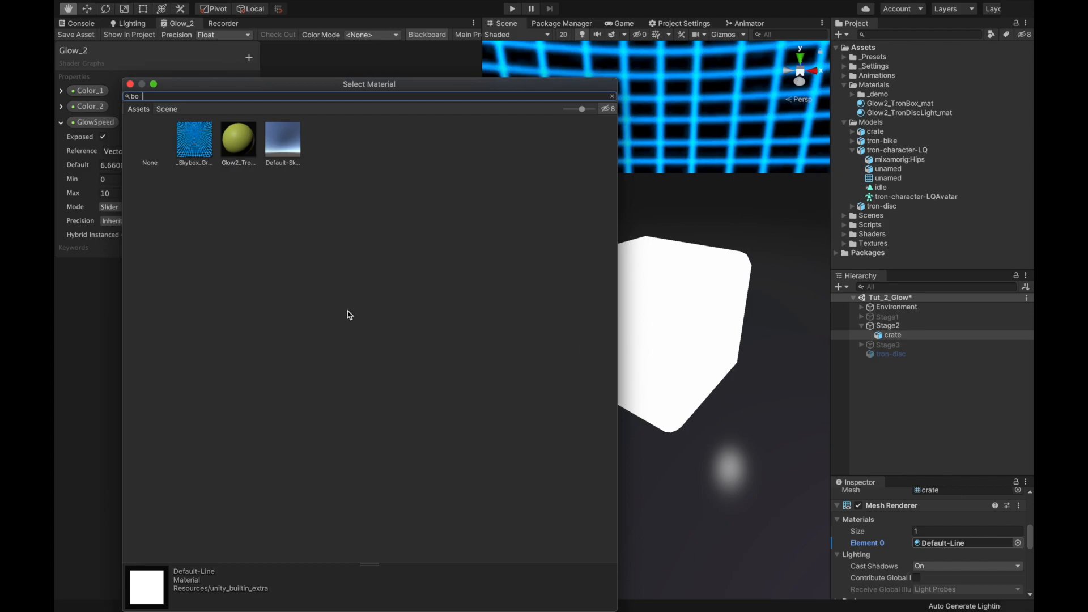
{"action": "double_click", "coordinate": [241, 144]}
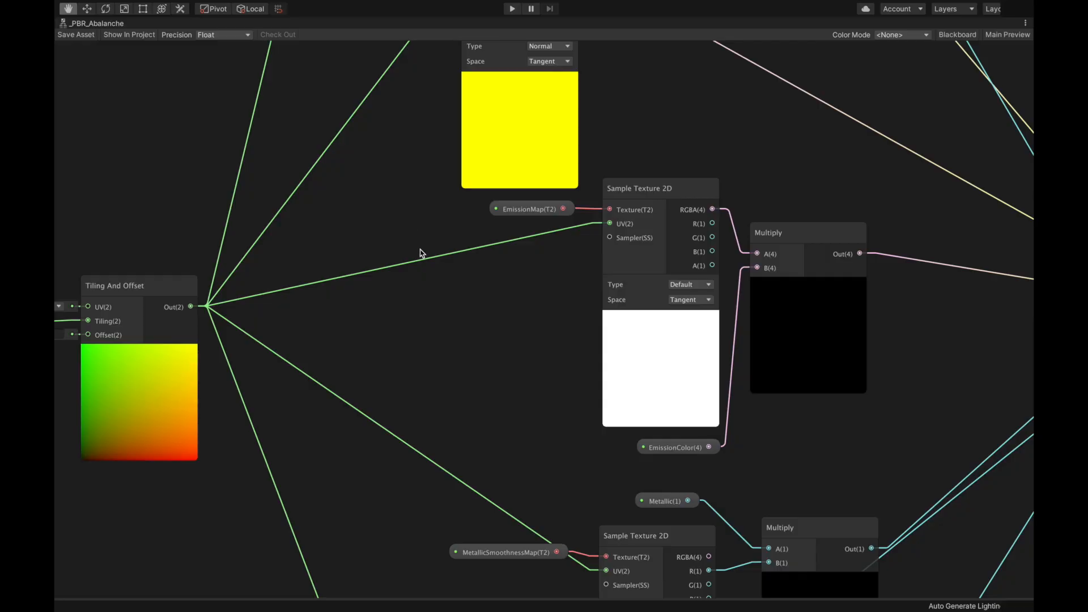
Examine how the texture samplers, Multiply nodes, Tiling And Offset and Output are wired in the _PBR_Abalanche sub graph
{"action": "left_click_drag", "start_coordinate": [321, 105], "coordinate": [356, 441], "text": "alt"}
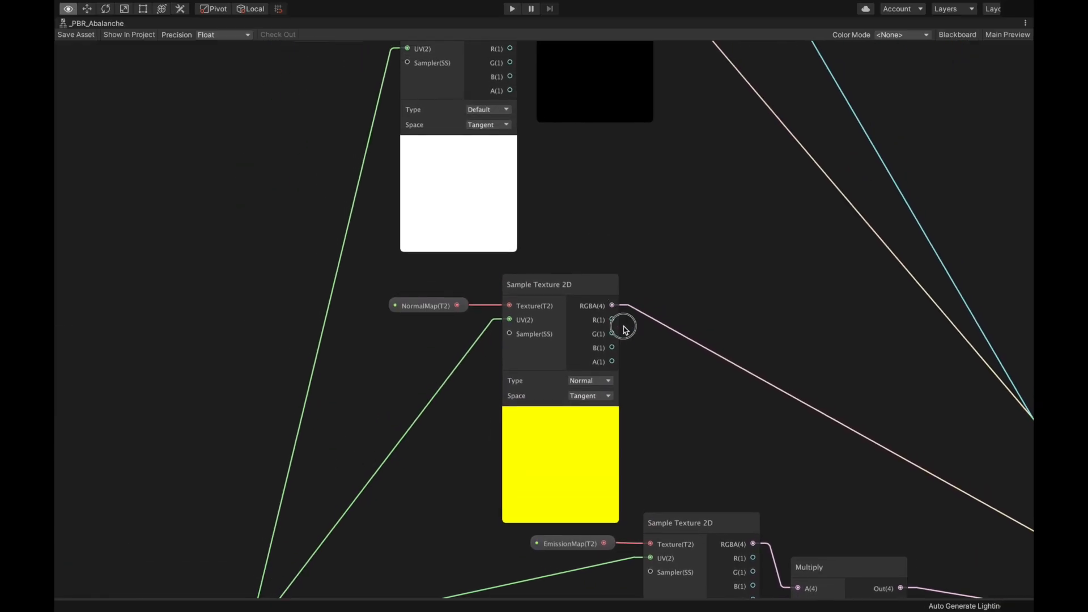
{"action": "left_click_drag", "start_coordinate": [590, 133], "coordinate": [492, 343], "text": "alt"}
{"action": "left_click_drag", "start_coordinate": [872, 379], "coordinate": [763, 238], "text": "alt"}
{"action": "left_click_drag", "start_coordinate": [839, 282], "coordinate": [800, 107], "text": "alt"}
{"action": "left_click_drag", "start_coordinate": [837, 565], "coordinate": [782, 361], "text": "alt"}
{"action": "left_click_drag", "start_coordinate": [695, 415], "coordinate": [776, 85], "text": "alt"}
{"action": "left_click_drag", "start_coordinate": [868, 490], "coordinate": [893, 226], "text": "alt"}
{"action": "left_click_drag", "start_coordinate": [813, 258], "coordinate": [939, 451], "text": "alt"}
{"action": "left_click_drag", "start_coordinate": [535, 133], "coordinate": [590, 225], "text": "alt"}
{"action": "left_click_drag", "start_coordinate": [478, 140], "coordinate": [446, 299], "text": "alt"}
{"action": "left_click_drag", "start_coordinate": [491, 257], "coordinate": [457, 292], "text": "alt"}
{"action": "scroll", "coordinate": [486, 277], "scroll_direction": "down", "scroll_amount": 8}
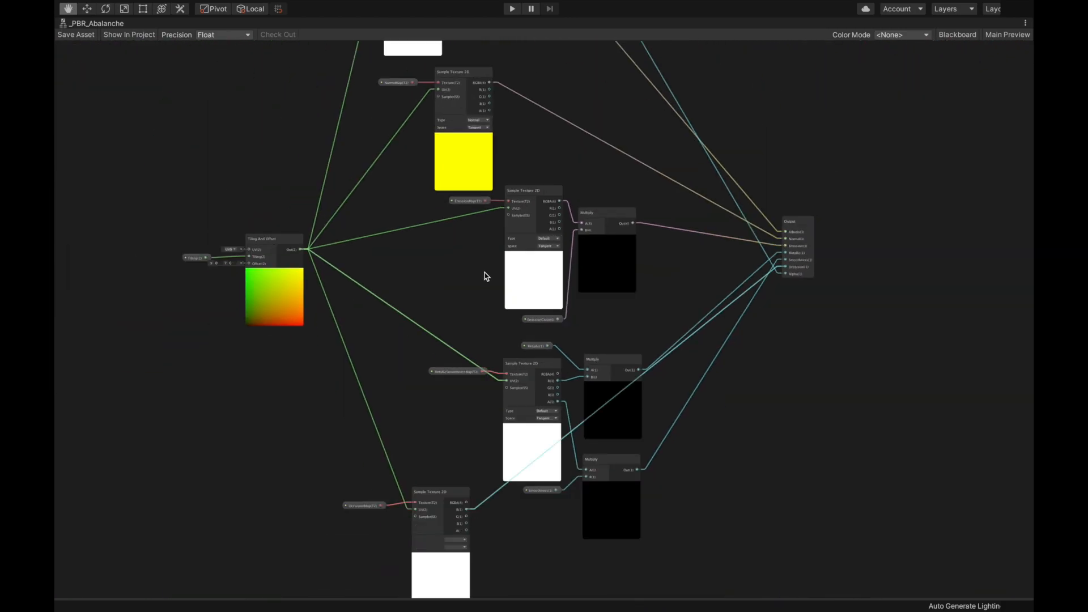
{"action": "middle_click_drag", "start_coordinate": [481, 261], "coordinate": [483, 263]}
{"action": "scroll", "coordinate": [538, 324], "scroll_direction": "up", "scroll_amount": 3}
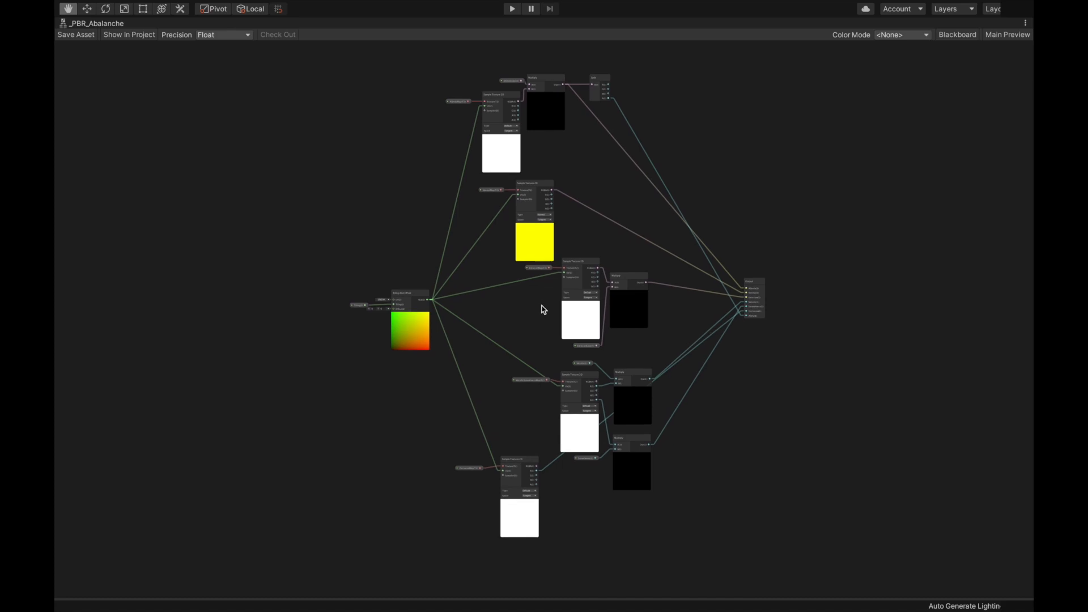
{"action": "scroll", "coordinate": [544, 311], "scroll_direction": "down", "scroll_amount": 2}
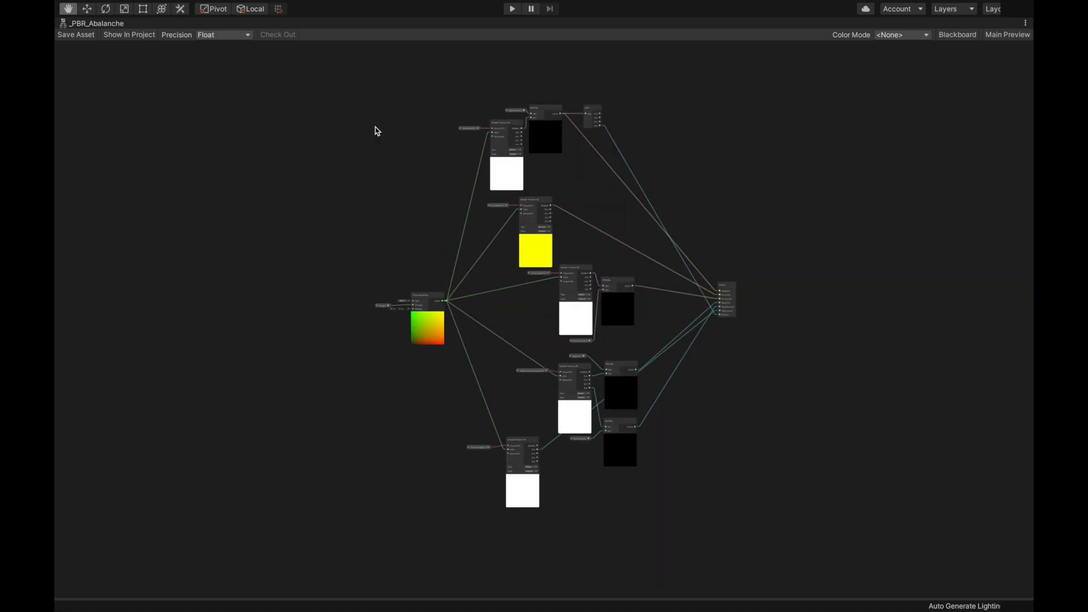
Undo the series of node layout changes in the _PBR_Abalanche sub graph
{"action": "key", "text": "ctrl+z"}
{"action": "key", "text": "ctrl+z"}
{"action": "key", "text": "ctrl+z"}
{"action": "key", "text": "ctrl+z"}
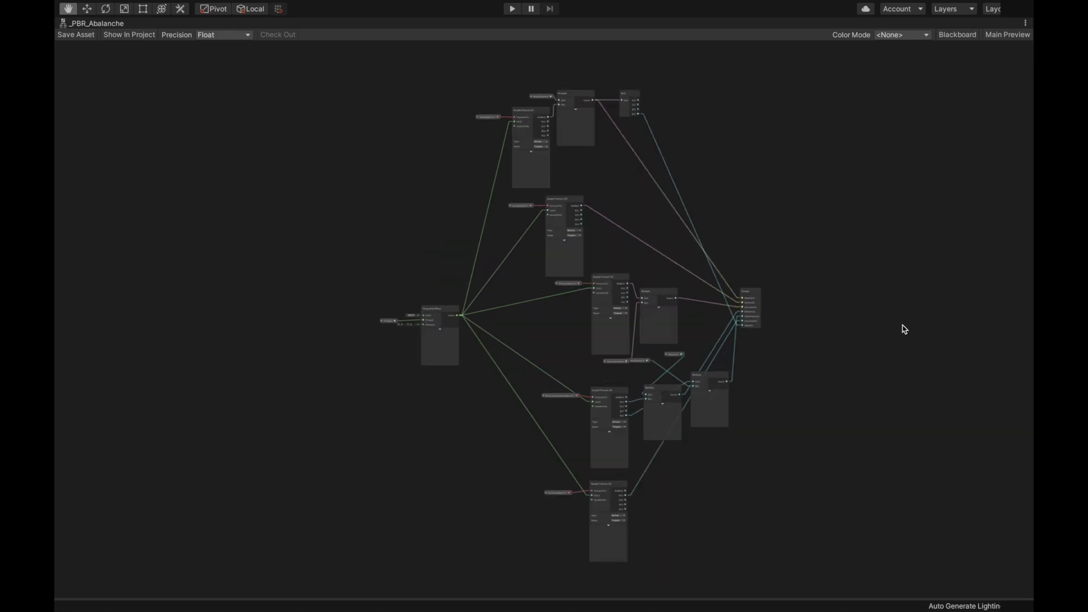
{"action": "key", "text": "ctrl+z"}
{"action": "key", "text": "ctrl+z"}
{"action": "key", "text": "ctrl+z"}
{"action": "key", "text": "ctrl+z"}
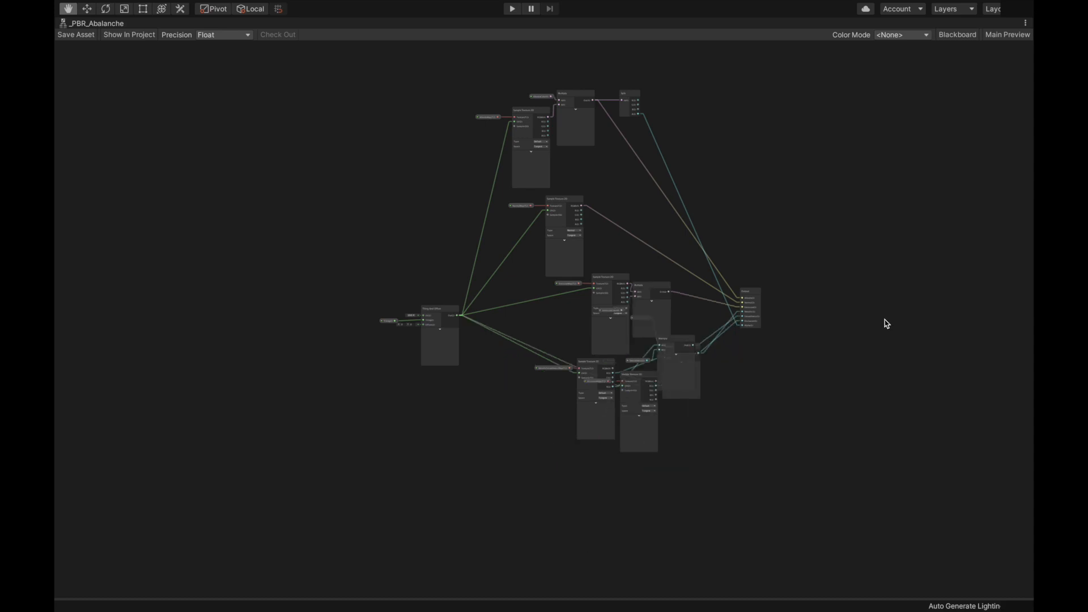
{"action": "key", "text": "ctrl+z"}
{"action": "key", "text": "ctrl+z"}
{"action": "key", "text": "ctrl+z"}
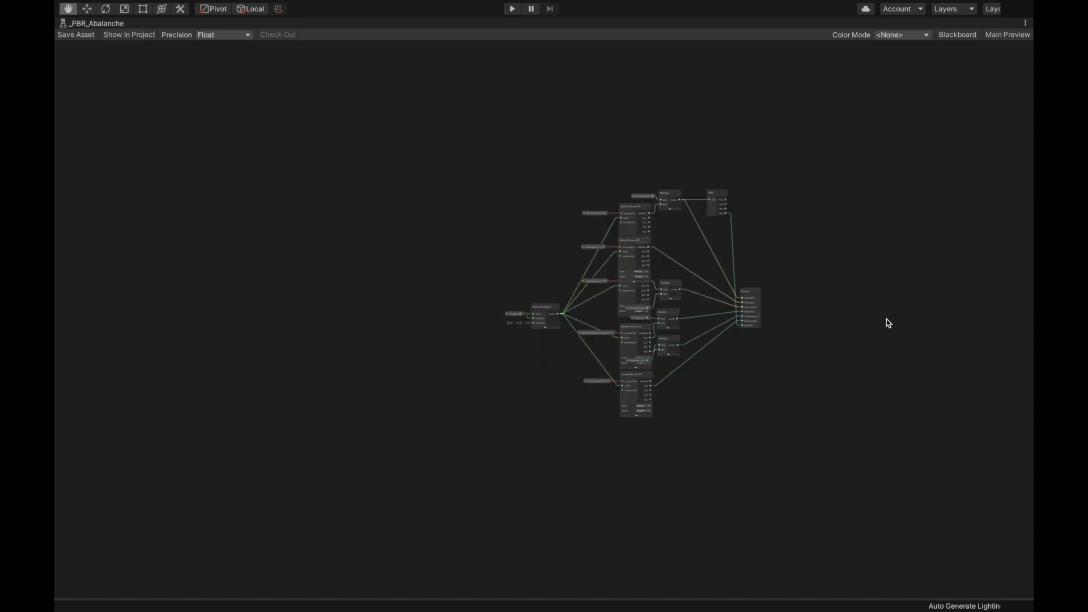
{"action": "scroll", "coordinate": [873, 294], "scroll_direction": "up", "scroll_amount": 2}
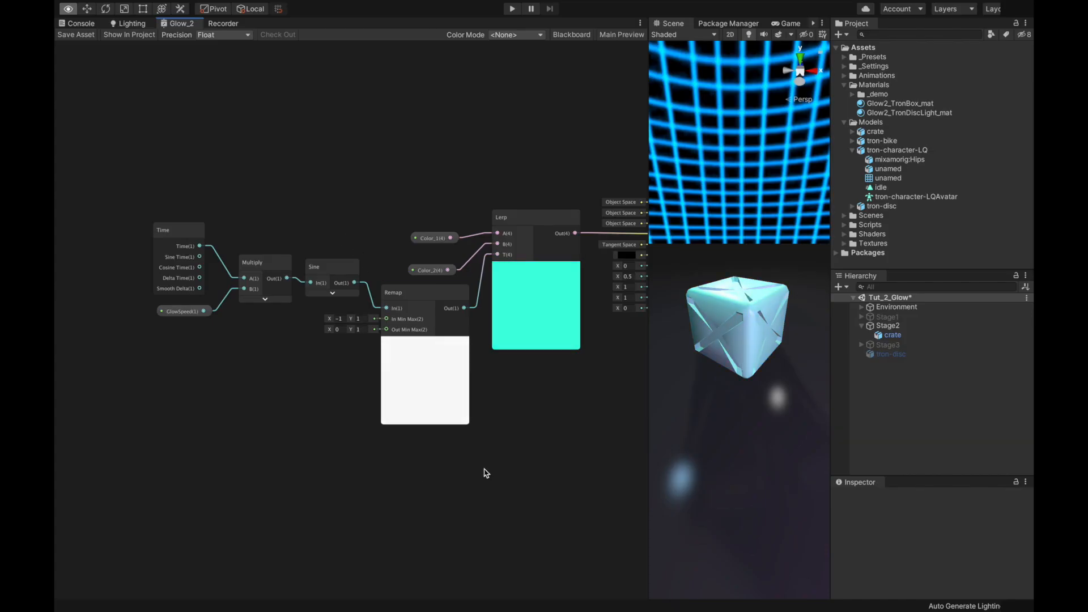
In the Glow_2 graph, add a _PBR_Abalanche sub graph node and place it between the Lerp and PBR Master nodes
{"action": "middle_click_drag", "start_coordinate": [484, 471], "coordinate": [408, 468]}
{"action": "right_click", "coordinate": [484, 417]}
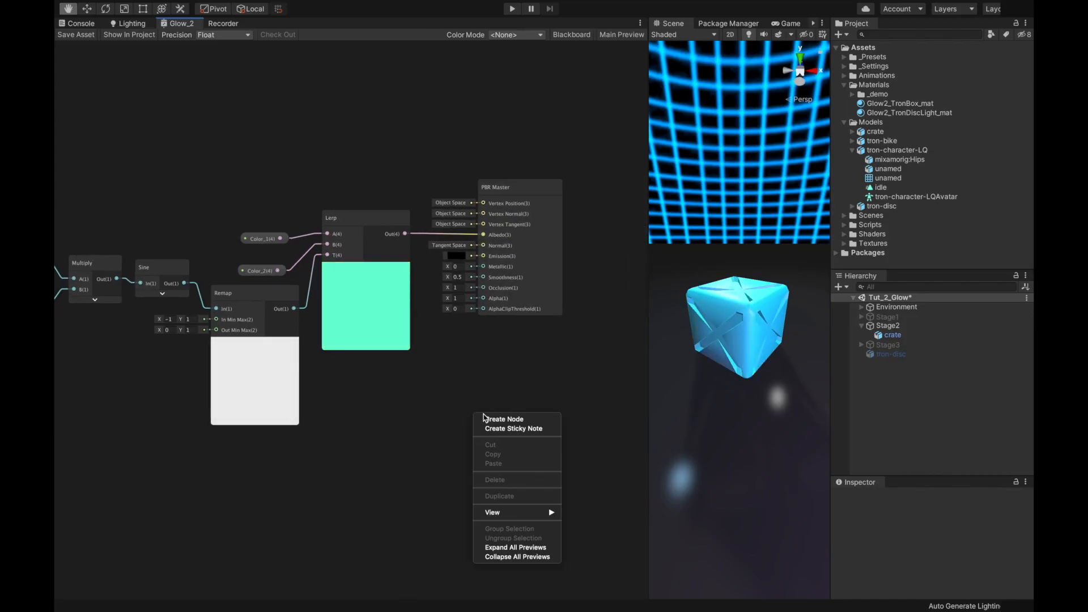
{"action": "left_click", "coordinate": [502, 420]}
{"action": "type", "text": "pbr"}
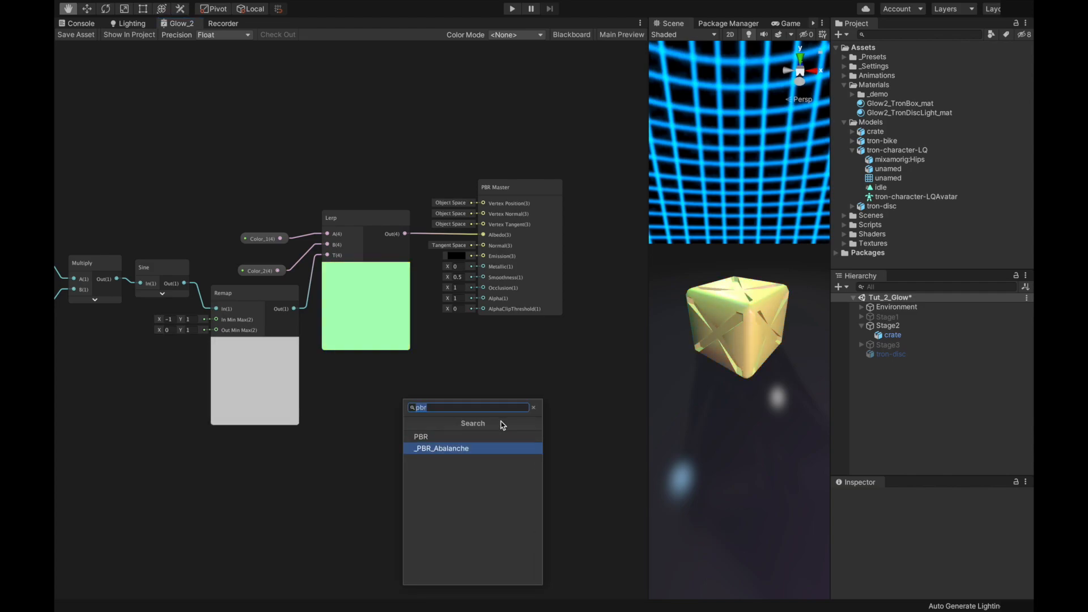
{"action": "key", "text": "Return"}
{"action": "left_click_drag", "start_coordinate": [503, 426], "coordinate": [450, 49]}
{"action": "middle_click_drag", "start_coordinate": [533, 409], "coordinate": [376, 507]}
{"action": "left_click", "coordinate": [388, 395]}
{"action": "left_click_drag", "start_coordinate": [388, 395], "coordinate": [588, 403]}
{"action": "left_click_drag", "start_coordinate": [323, 153], "coordinate": [376, 160]}
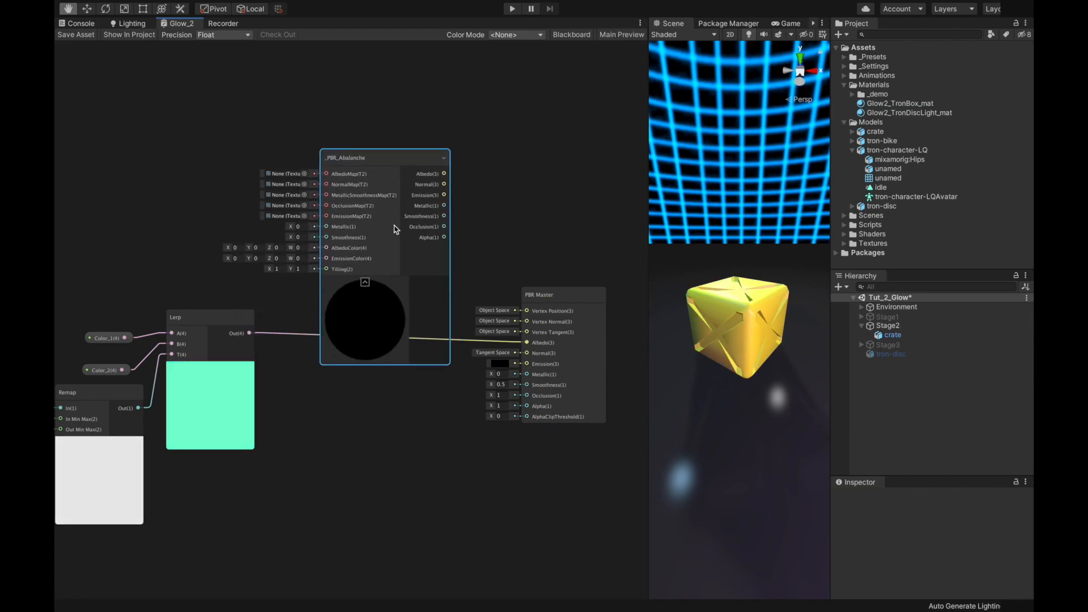
Route the Lerp output through _PBR_Abalanche's EmissionColor and Emission to PBR Master's Emission, deleting the direct Lerp-to-Albedo connection
{"action": "left_click_drag", "start_coordinate": [249, 333], "coordinate": [327, 258]}
{"action": "left_click_drag", "start_coordinate": [444, 196], "coordinate": [523, 364]}
{"action": "left_click", "coordinate": [464, 340]}
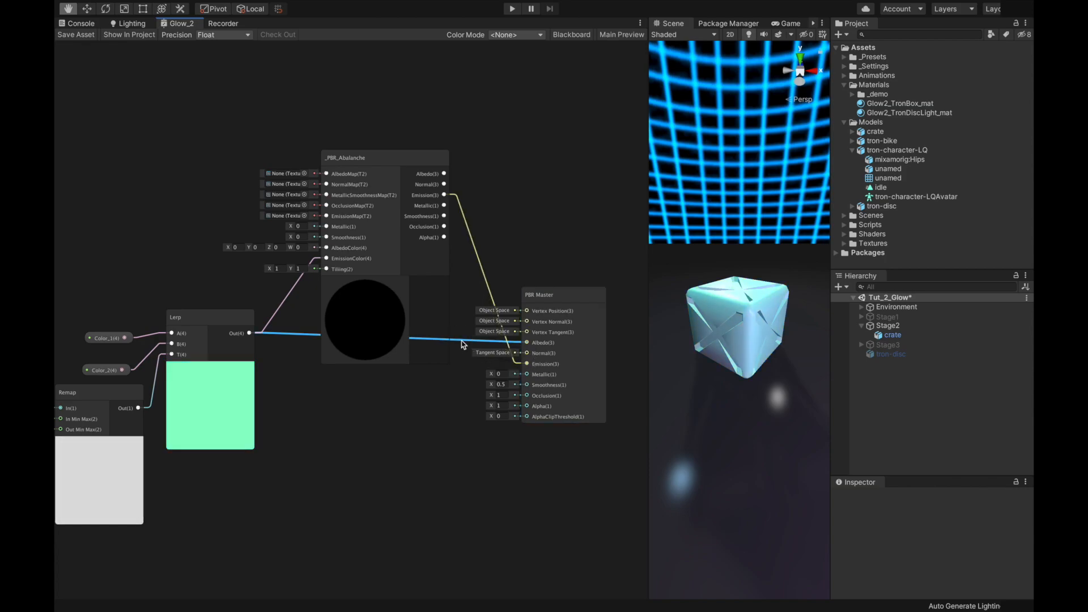
{"action": "key", "text": "Delete"}
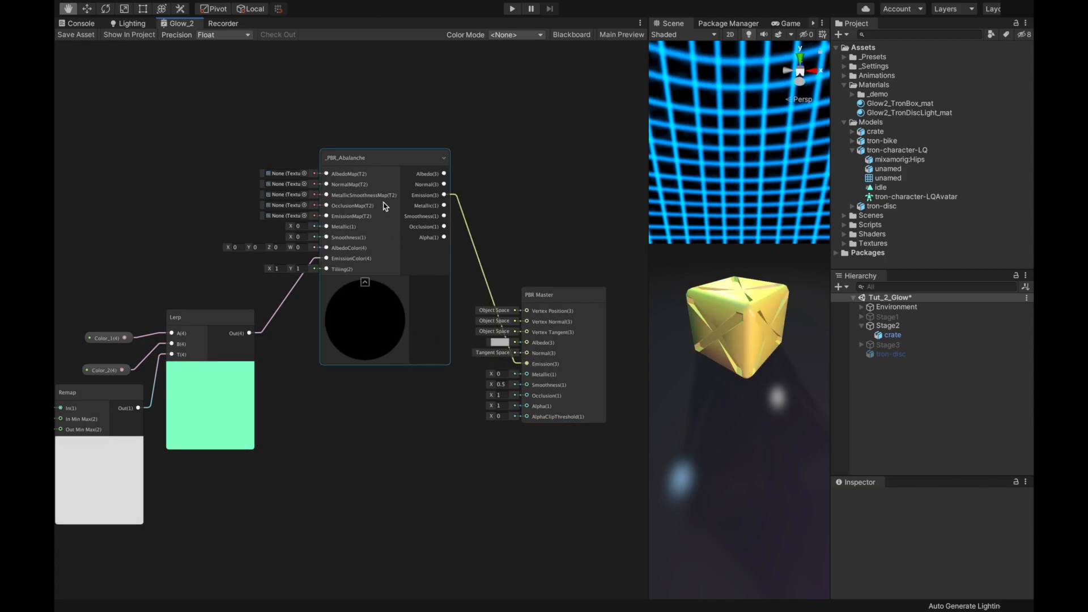
Set the _PBR_Abalanche node's EmissionMap to the crate_EmissiionMask texture and save the graph
{"action": "left_click", "coordinate": [306, 217]}
{"action": "type", "text": "cr"}
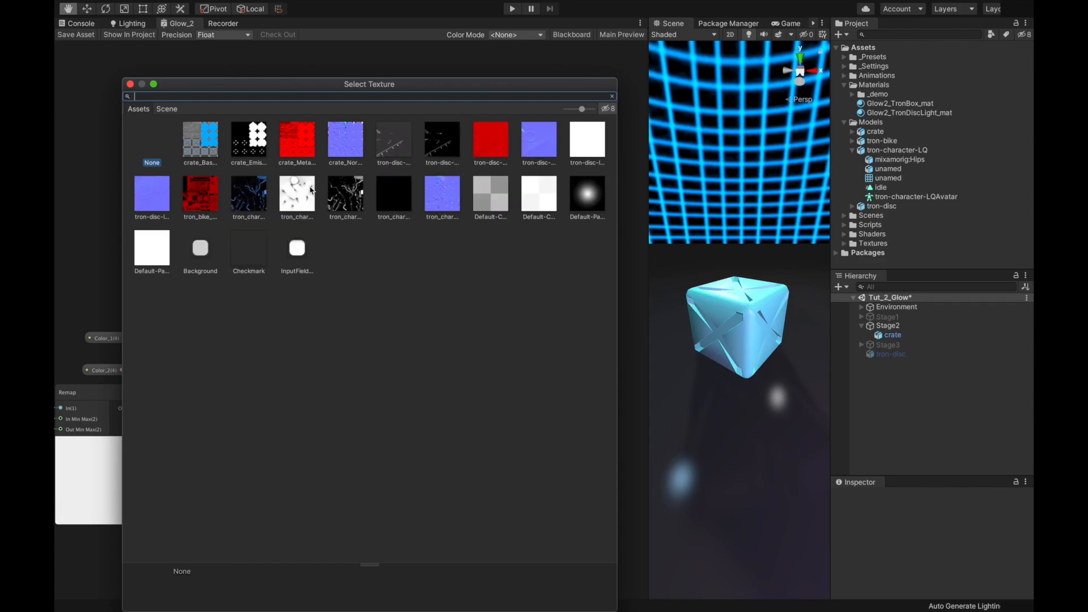
{"action": "left_click", "coordinate": [245, 142]}
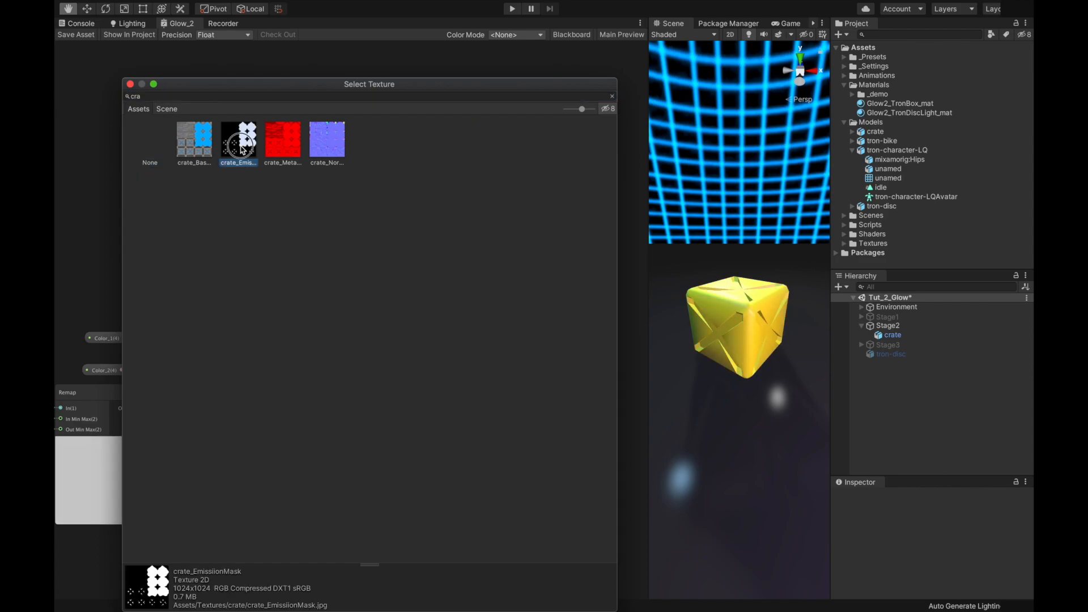
{"action": "double_click", "coordinate": [244, 144]}
{"action": "left_click", "coordinate": [76, 34]}
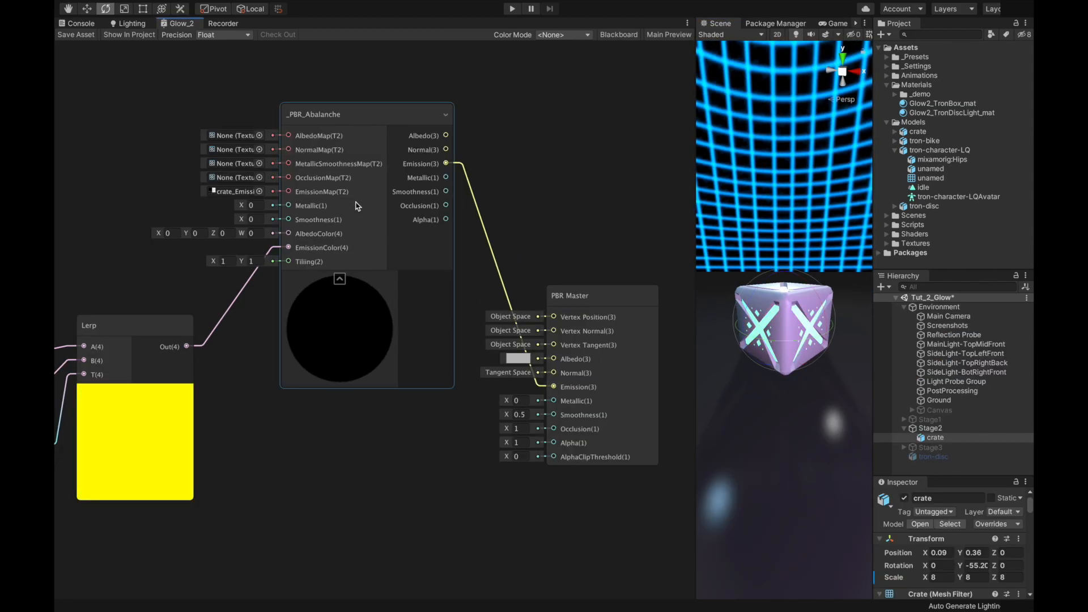
Assign the crate's base, normal and metallic textures to AlbedoMap, NormalMap and MetallicSmoothnessMap, and set Metallic and Smoothness to 1
{"action": "left_click", "coordinate": [259, 136]}
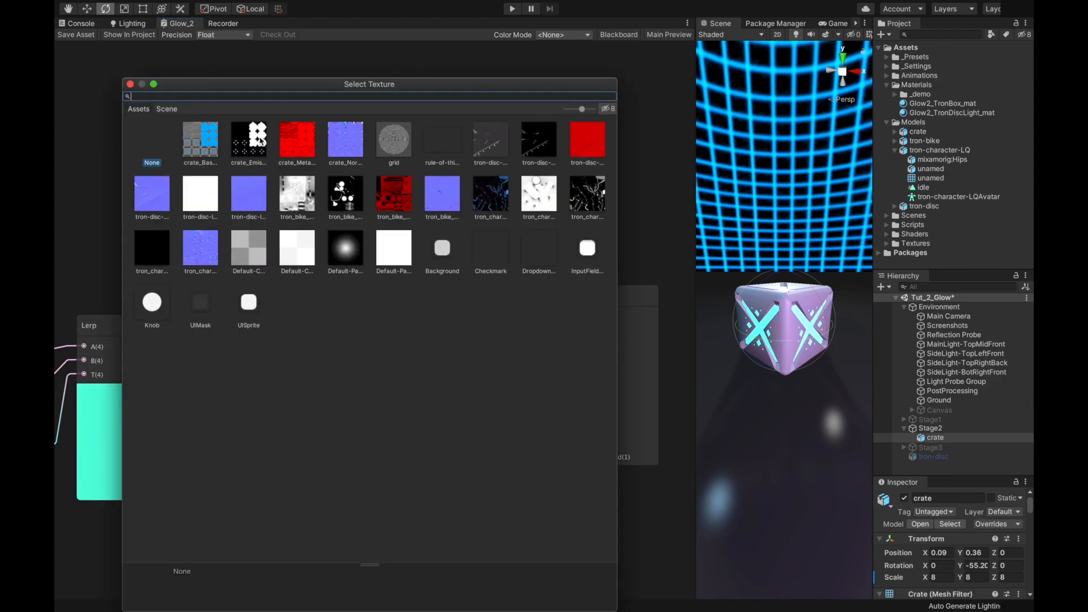
{"action": "double_click", "coordinate": [200, 144]}
{"action": "left_click", "coordinate": [259, 150]}
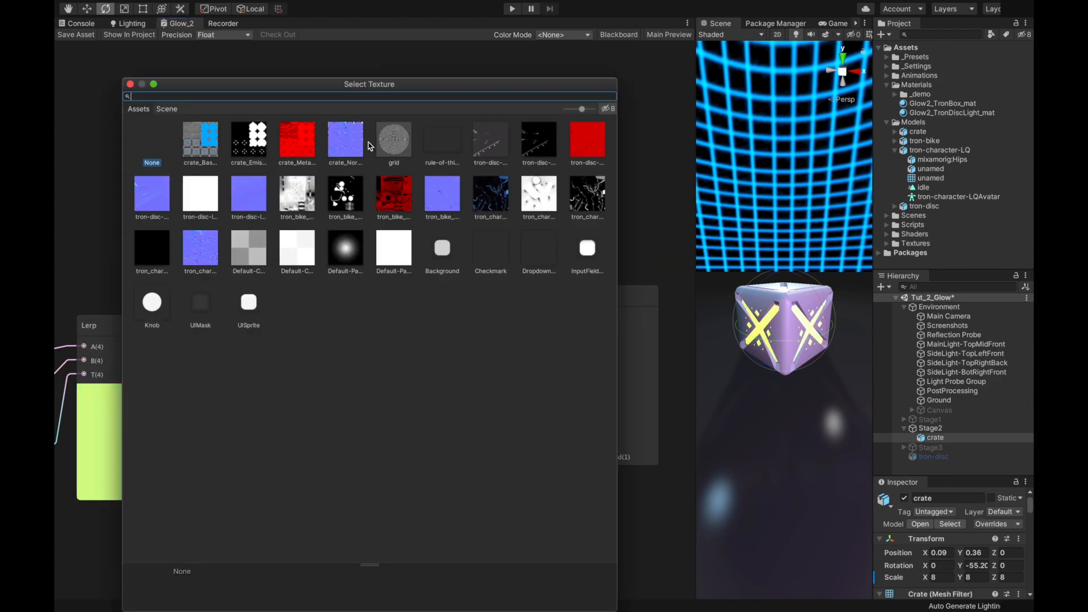
{"action": "double_click", "coordinate": [258, 149]}
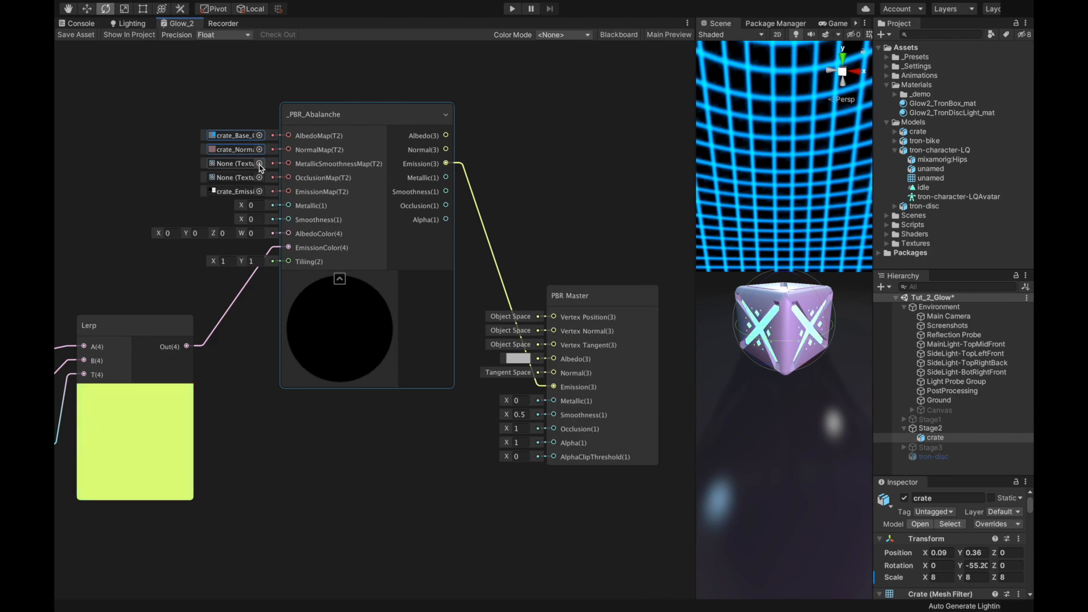
{"action": "left_click", "coordinate": [260, 164]}
{"action": "double_click", "coordinate": [299, 147]}
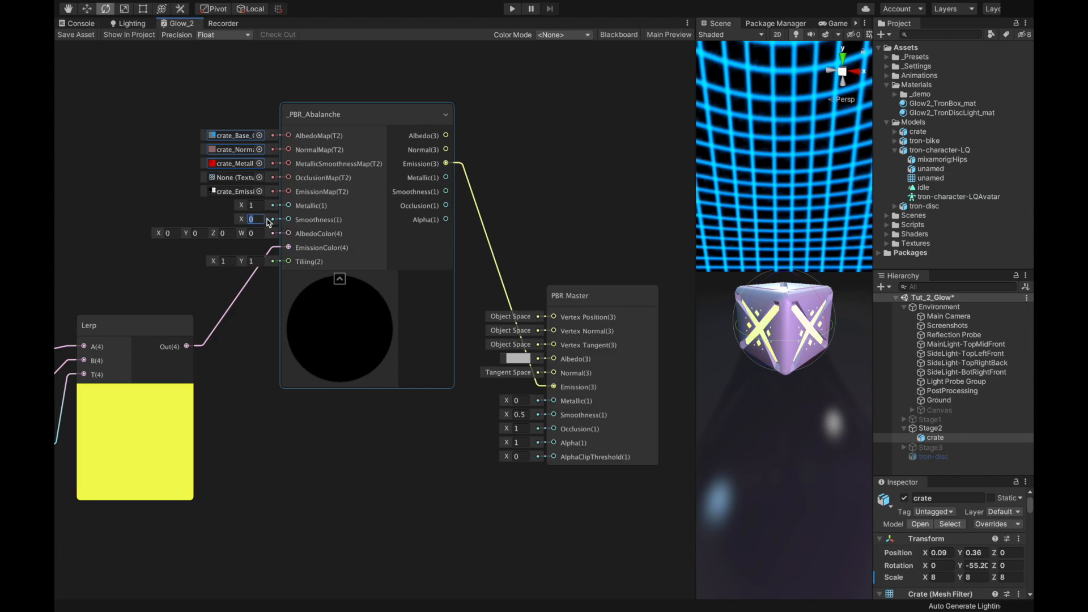
Feed AlbedoColor from a new Color node set to white (FFFFFF) and place that node above the Lerp node
{"action": "left_click_drag", "start_coordinate": [287, 236], "coordinate": [148, 238]}
{"action": "type", "text": "colo"}
{"action": "key", "text": "Return"}
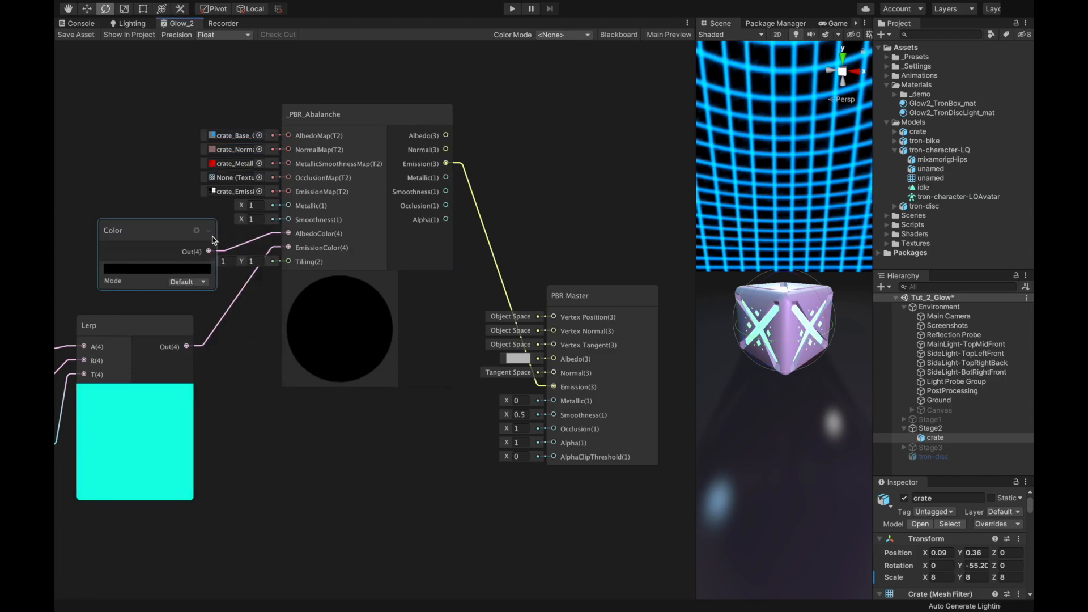
{"action": "left_click", "coordinate": [162, 272]}
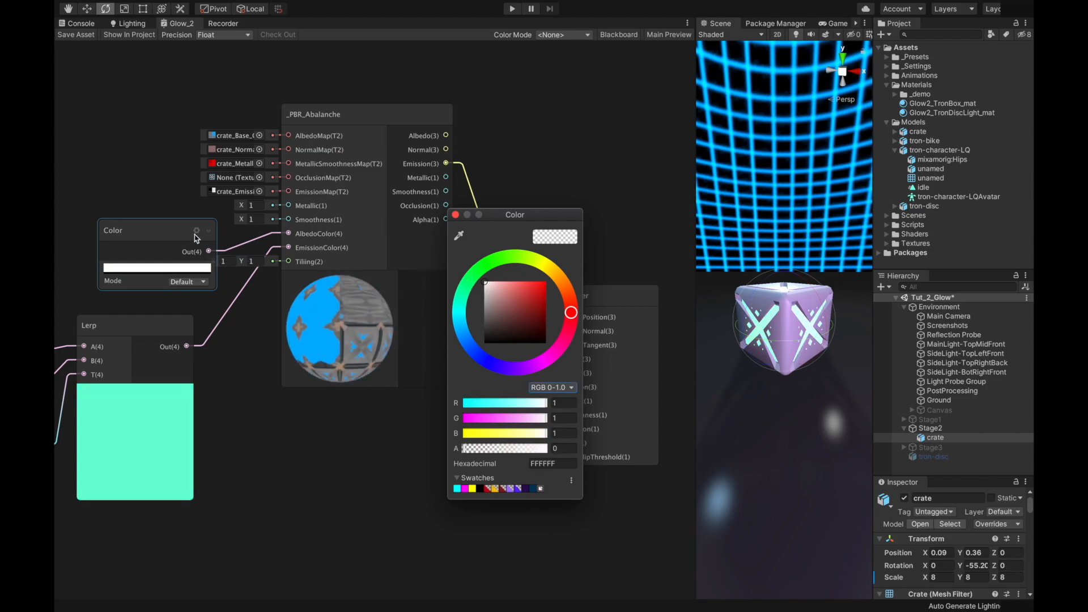
{"action": "left_click_drag", "start_coordinate": [158, 231], "coordinate": [132, 217]}
Move PBR Master beside _PBR_Abalanche, connect the matching Albedo, Normal, Metallic and Smoothness ports, and save the graph
{"action": "mouse_move", "coordinate": [586, 296]}
{"action": "left_mouse_down"}
{"action": "mouse_move", "coordinate": [574, 225]}
{"action": "mouse_move", "coordinate": [577, 102]}
{"action": "mouse_move", "coordinate": [570, 114]}
{"action": "left_mouse_up"}
{"action": "left_click_drag", "start_coordinate": [446, 166], "coordinate": [536, 167]}
{"action": "left_click_drag", "start_coordinate": [447, 180], "coordinate": [536, 182]}
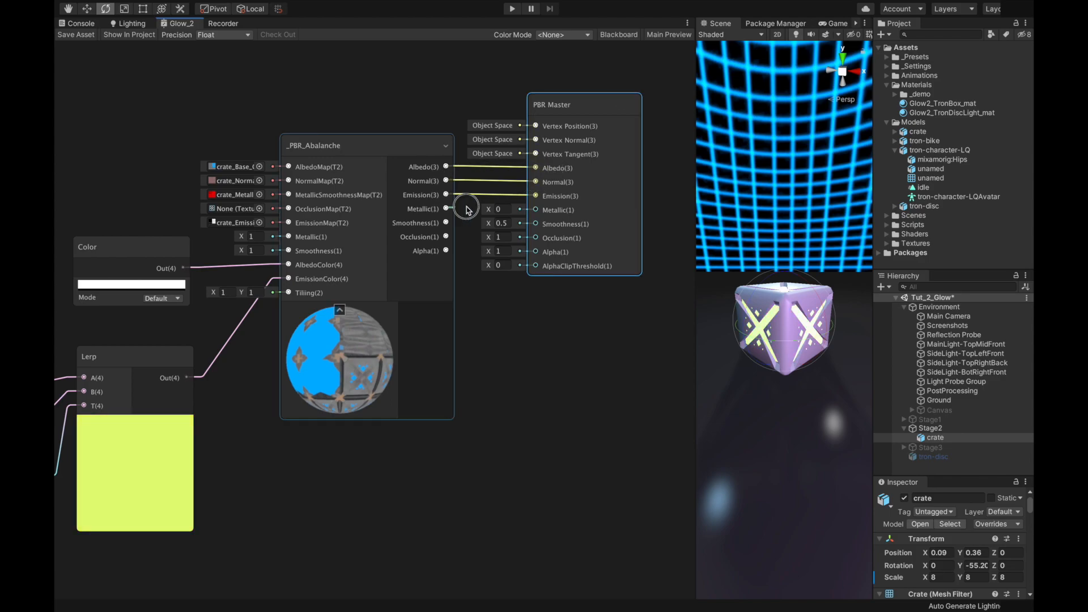
{"action": "left_click_drag", "start_coordinate": [468, 210], "coordinate": [532, 214]}
{"action": "left_click_drag", "start_coordinate": [446, 223], "coordinate": [535, 224]}
{"action": "left_click", "coordinate": [83, 39]}
Enlarge the Scene view to check the crate, set the _PBR_Abalanche node's Smoothness to 0.8, and save the graph
{"action": "left_click_drag", "start_coordinate": [696, 306], "coordinate": [395, 309]}
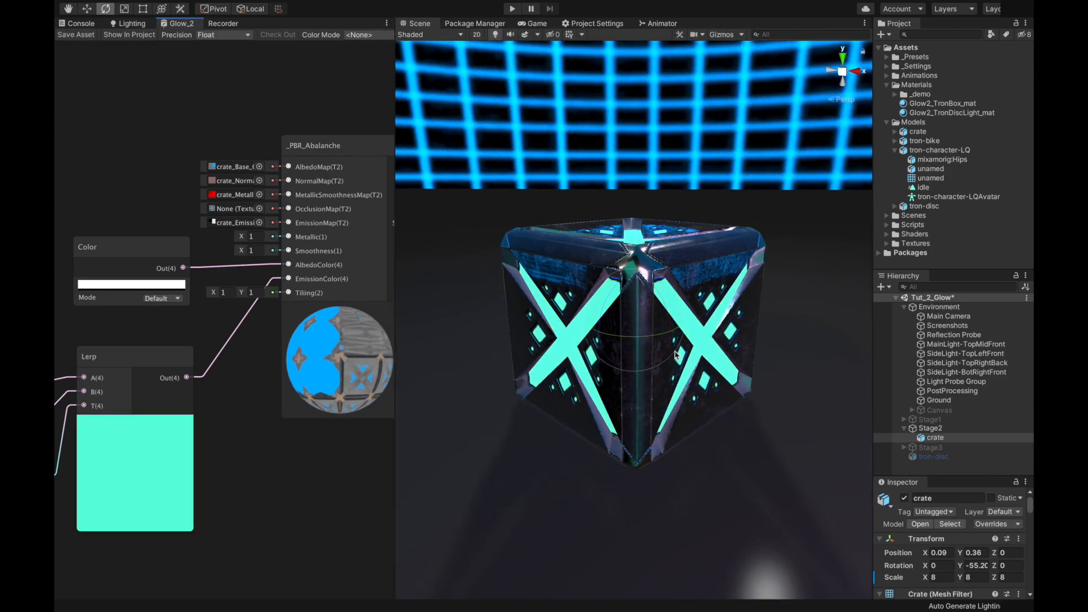
{"action": "left_click_drag", "start_coordinate": [442, 385], "coordinate": [669, 465], "text": "alt"}
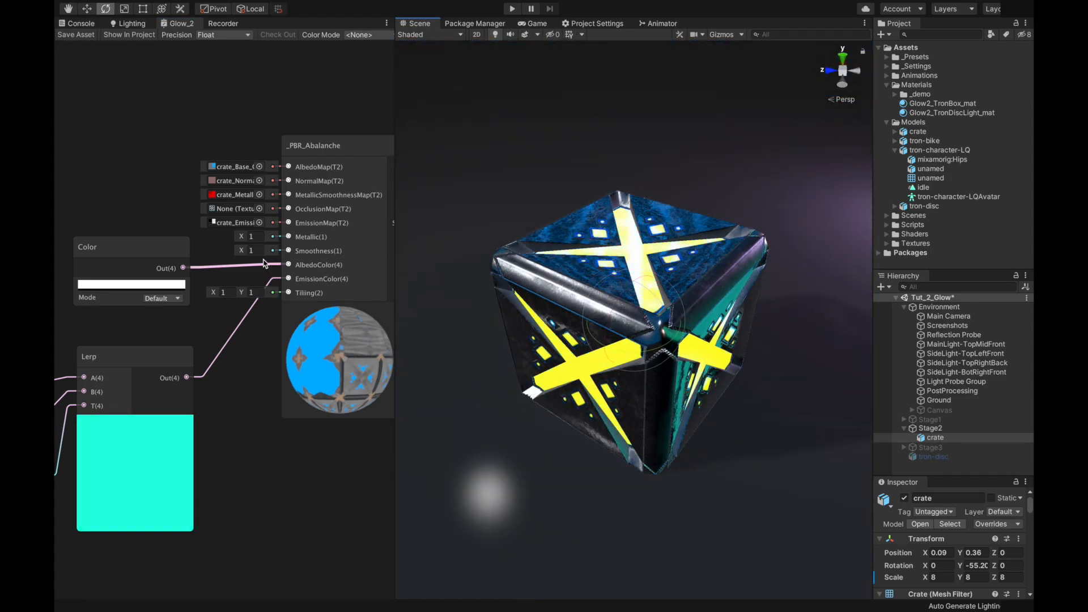
{"action": "type", "text": "0.8"}
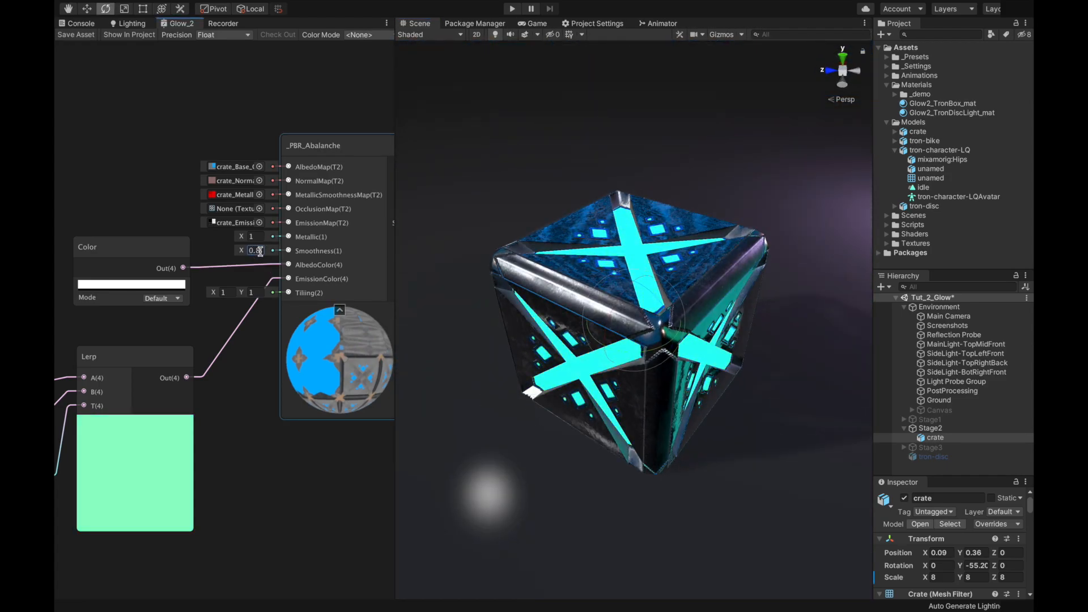
{"action": "left_click", "coordinate": [78, 37]}
{"action": "left_click_drag", "start_coordinate": [607, 372], "coordinate": [687, 408], "text": "alt"}
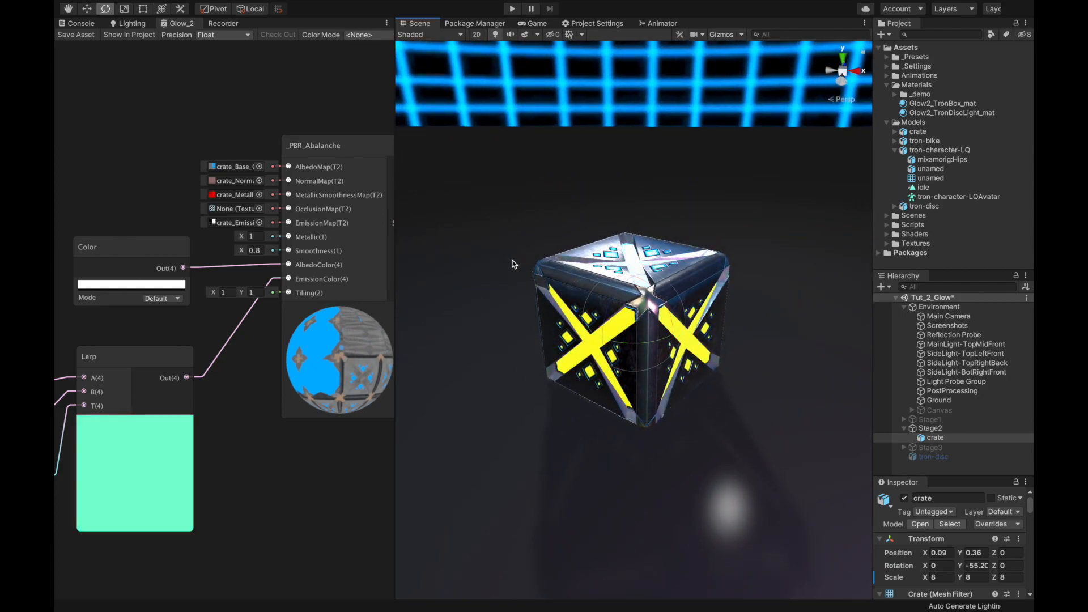
{"action": "middle_click_drag", "start_coordinate": [188, 130], "coordinate": [231, 149]}
{"action": "scroll", "coordinate": [231, 150], "scroll_direction": "down", "scroll_amount": 2}
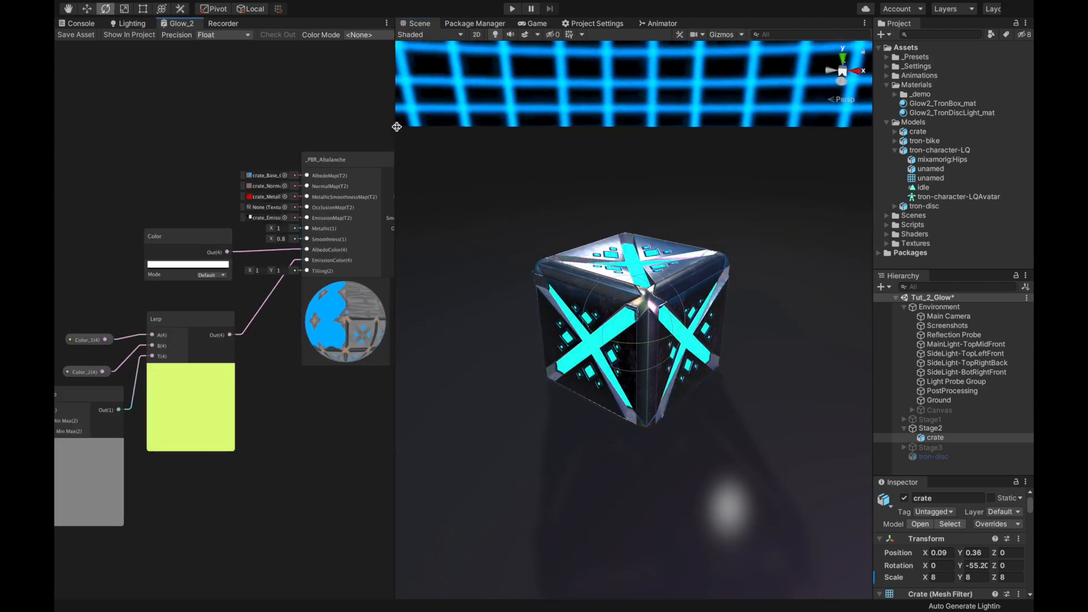
Feed AlbedoMap, NormalMap and MetallicSmoothnessMap from new Texture 2D Asset nodes holding the crate's base color, normal and metallic textures, stacked in a column
{"action": "left_click_drag", "start_coordinate": [396, 121], "coordinate": [756, 148]}
{"action": "scroll", "coordinate": [724, 412], "scroll_direction": "up", "scroll_amount": 2}
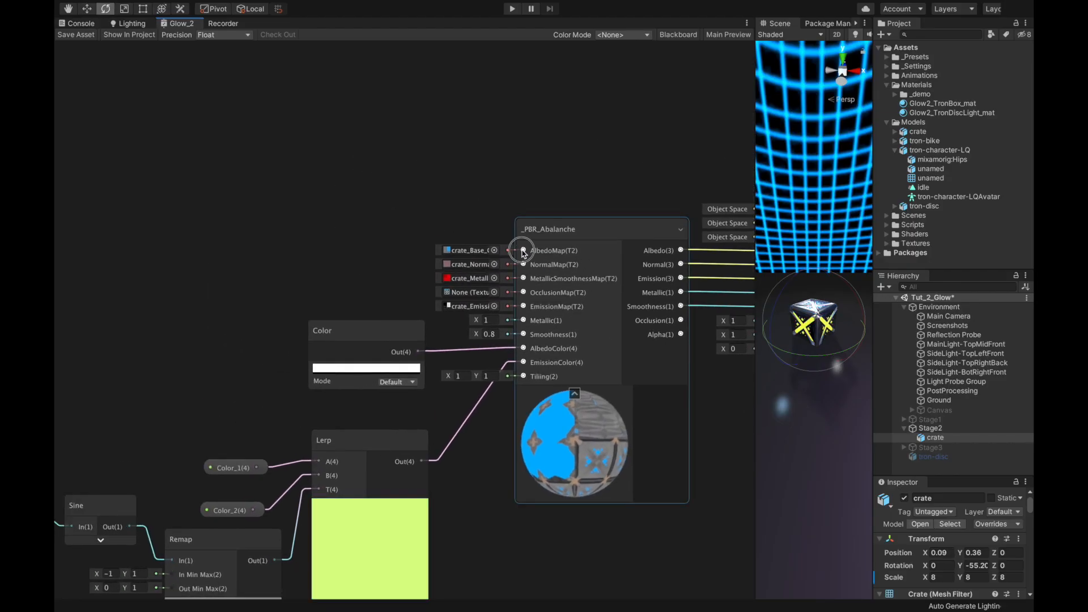
{"action": "left_click_drag", "start_coordinate": [523, 253], "coordinate": [387, 117]}
{"action": "type", "text": "tex"}
{"action": "key", "text": "Return"}
{"action": "left_click", "coordinate": [431, 160]}
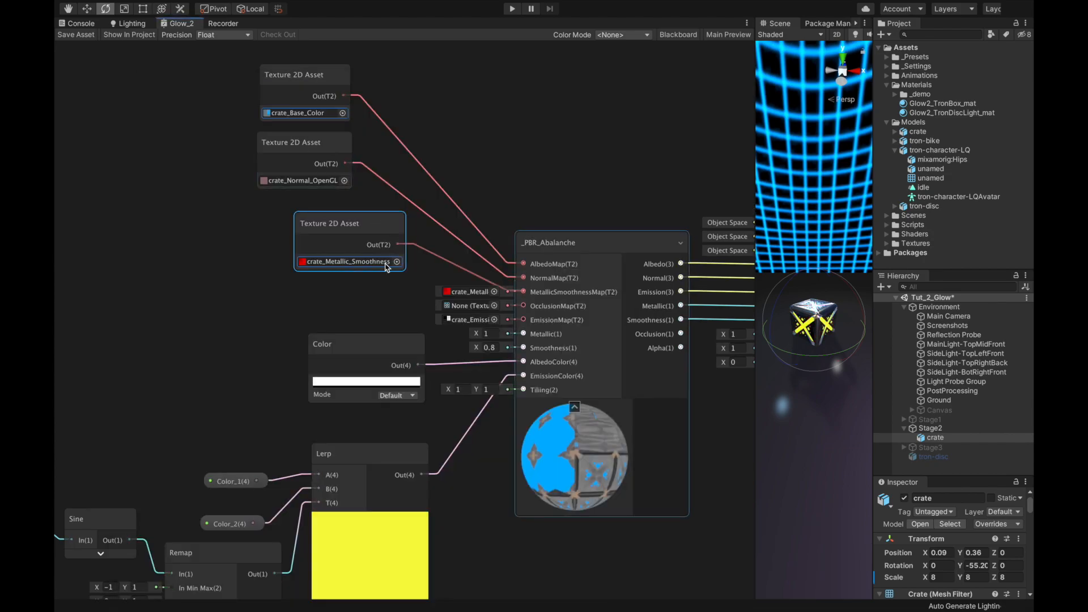
{"action": "left_click_drag", "start_coordinate": [354, 258], "coordinate": [318, 234]}
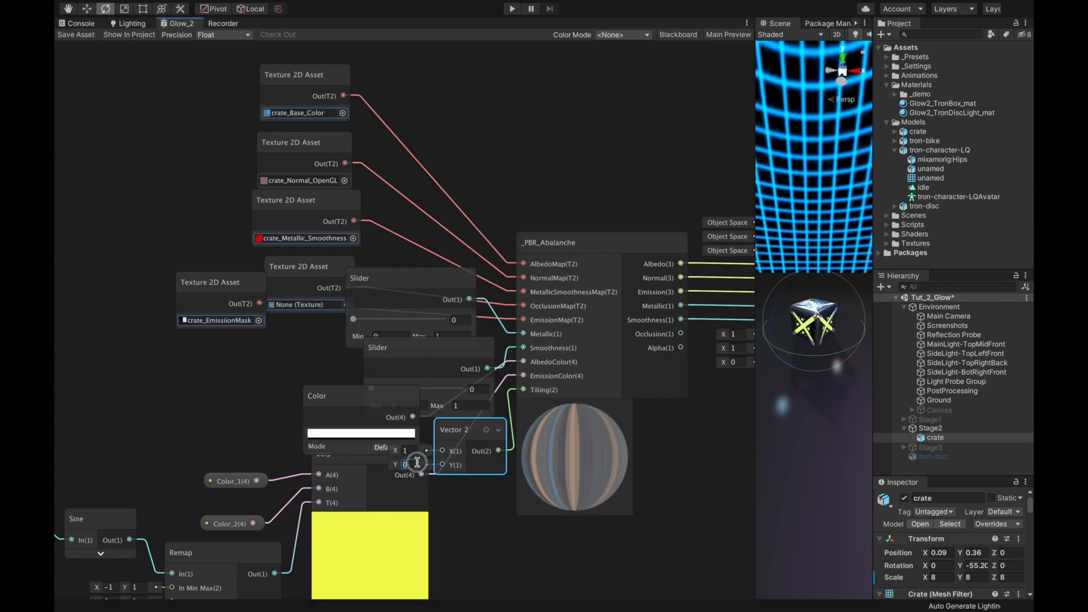
Set the Vector 2 tiling node's Y to 1 and convert the texture, slider, color and vector input nodes of _PBR_Abalanche to properties
{"action": "type", "text": "1"}
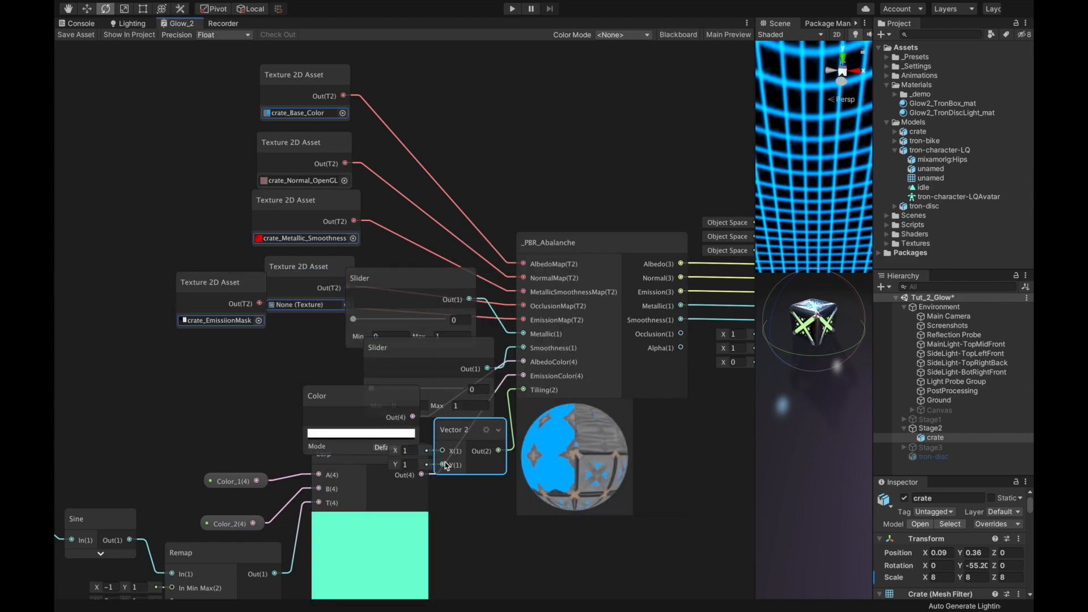
{"action": "left_click_drag", "start_coordinate": [194, 93], "coordinate": [480, 441]}
{"action": "right_click", "coordinate": [406, 283]}
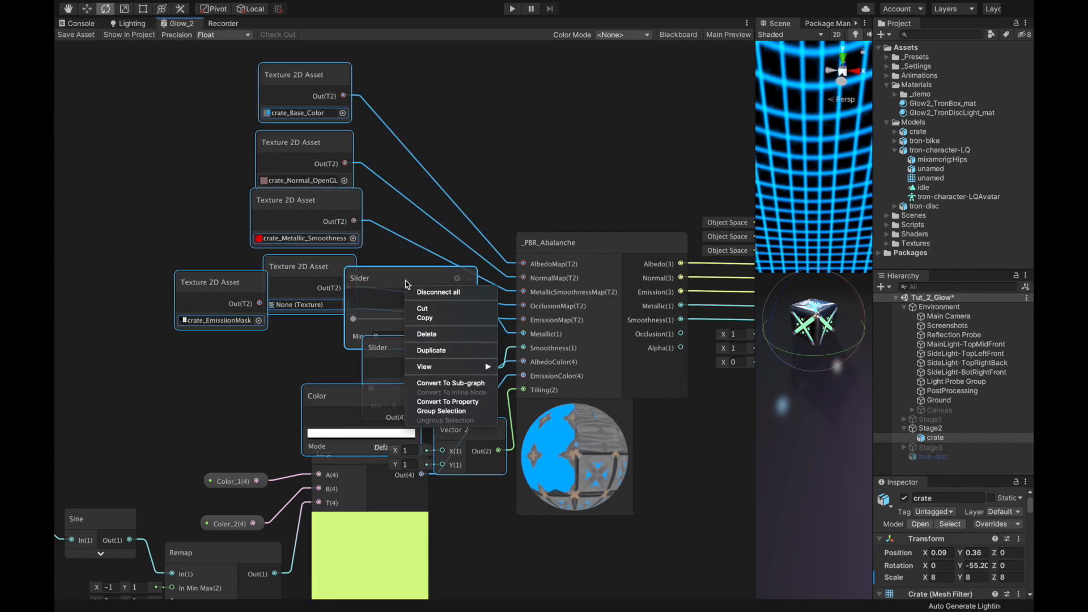
{"action": "left_click", "coordinate": [457, 401]}
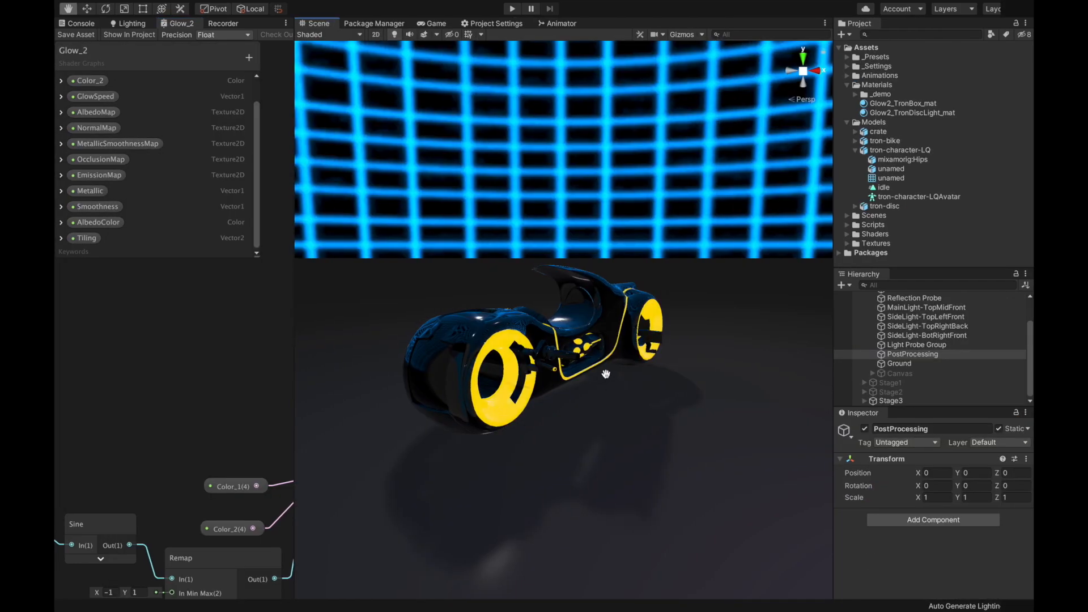
Add a Volume component to the PostProcessing object and create a new volume profile for it
{"action": "mouse_move", "coordinate": [485, 376]}
{"action": "left_mouse_down", "text": "alt"}
{"action": "mouse_move", "coordinate": [751, 372]}
{"action": "mouse_move", "coordinate": [697, 376]}
{"action": "mouse_move", "coordinate": [587, 427]}
{"action": "mouse_move", "coordinate": [490, 435]}
{"action": "mouse_move", "coordinate": [352, 372]}
{"action": "mouse_move", "coordinate": [649, 377]}
{"action": "mouse_move", "coordinate": [480, 361]}
{"action": "left_mouse_up", "text": "alt"}
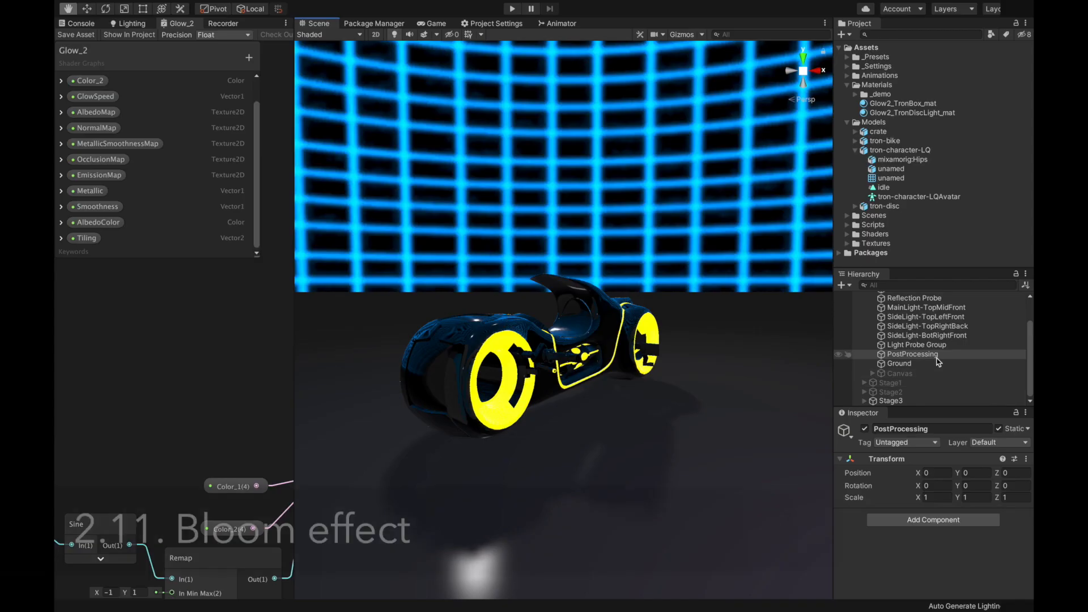
{"action": "left_click", "coordinate": [930, 517]}
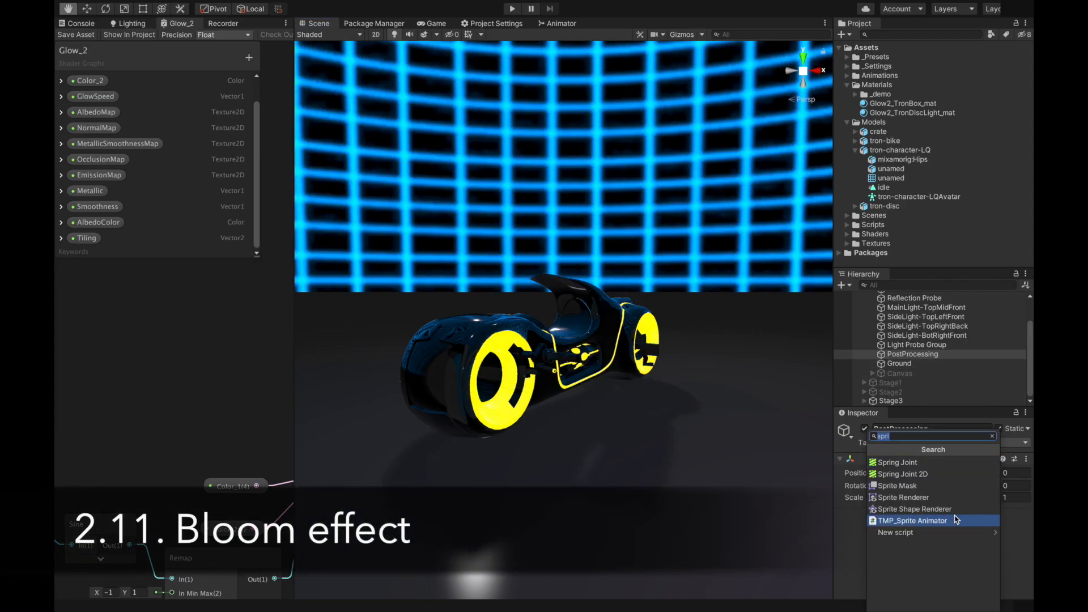
{"action": "type", "text": "vol"}
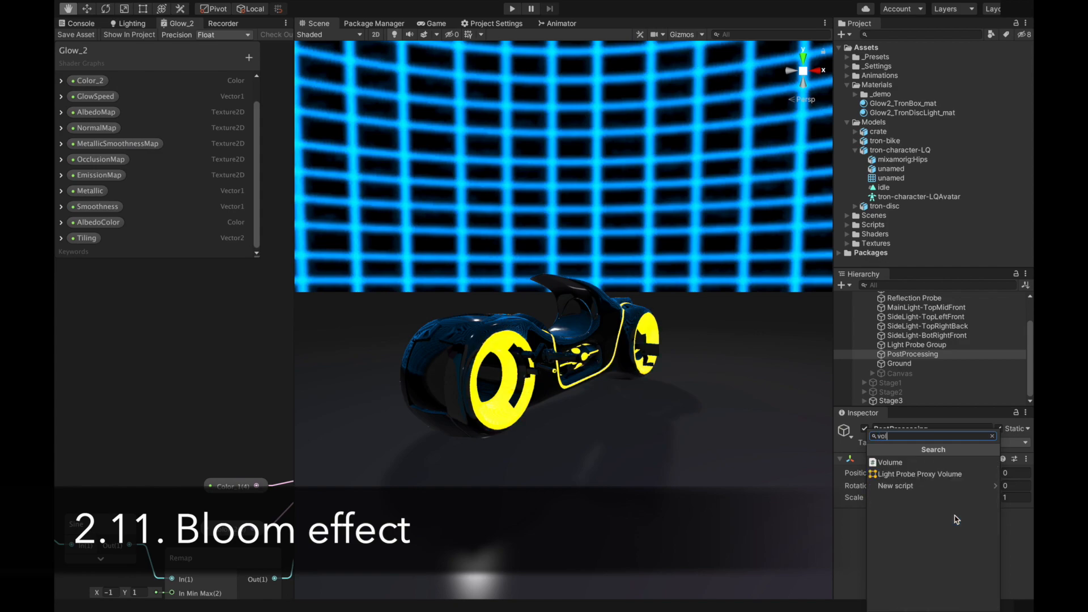
{"action": "key", "text": "Return"}
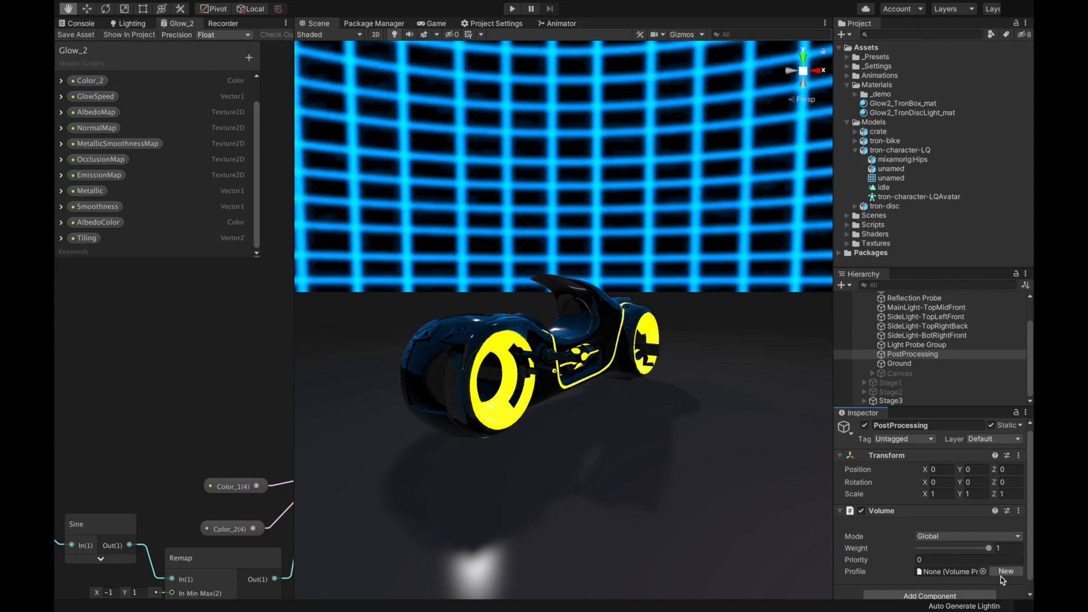
{"action": "left_click", "coordinate": [1003, 573]}
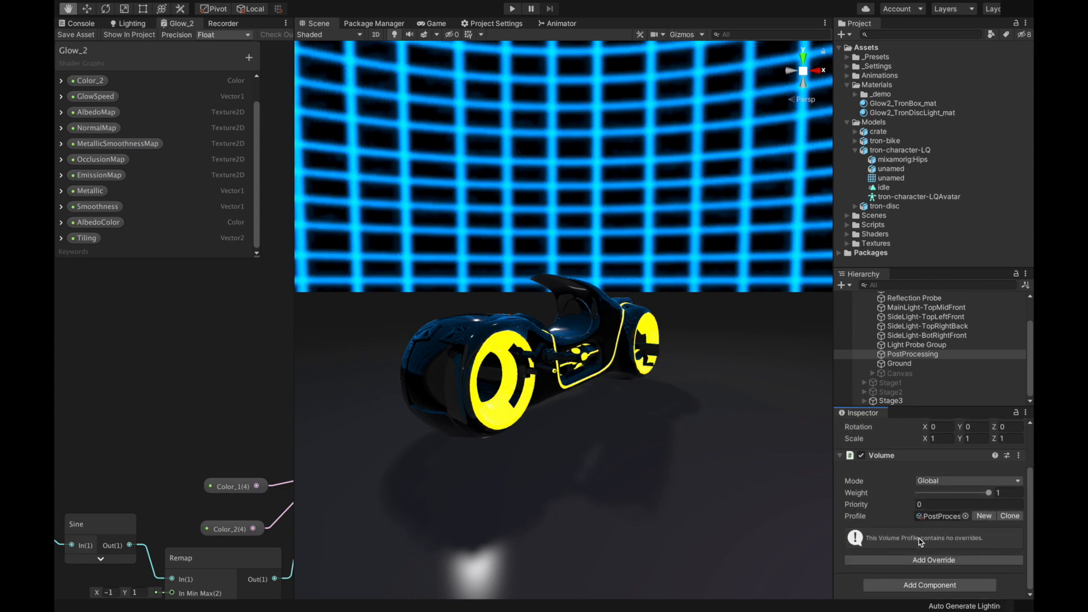
Add a Bloom override to the volume profile, enable its Threshold and Intensity, and set Intensity to 0.52
{"action": "left_click", "coordinate": [933, 563]}
{"action": "key", "text": "Return"}
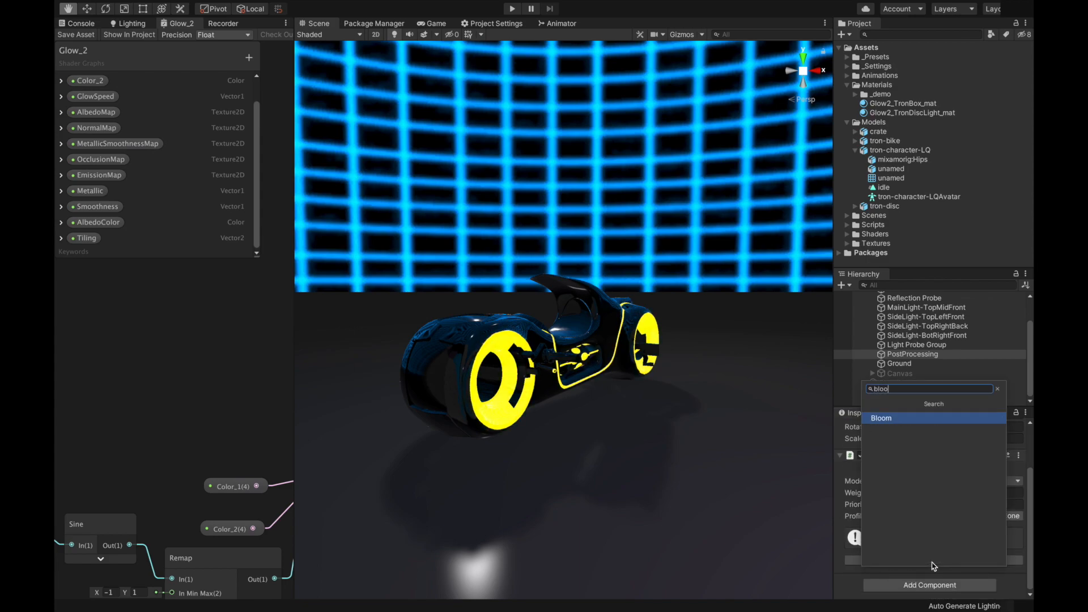
{"action": "key", "text": "Return"}
{"action": "scroll", "coordinate": [933, 562], "scroll_direction": "down", "scroll_amount": 3}
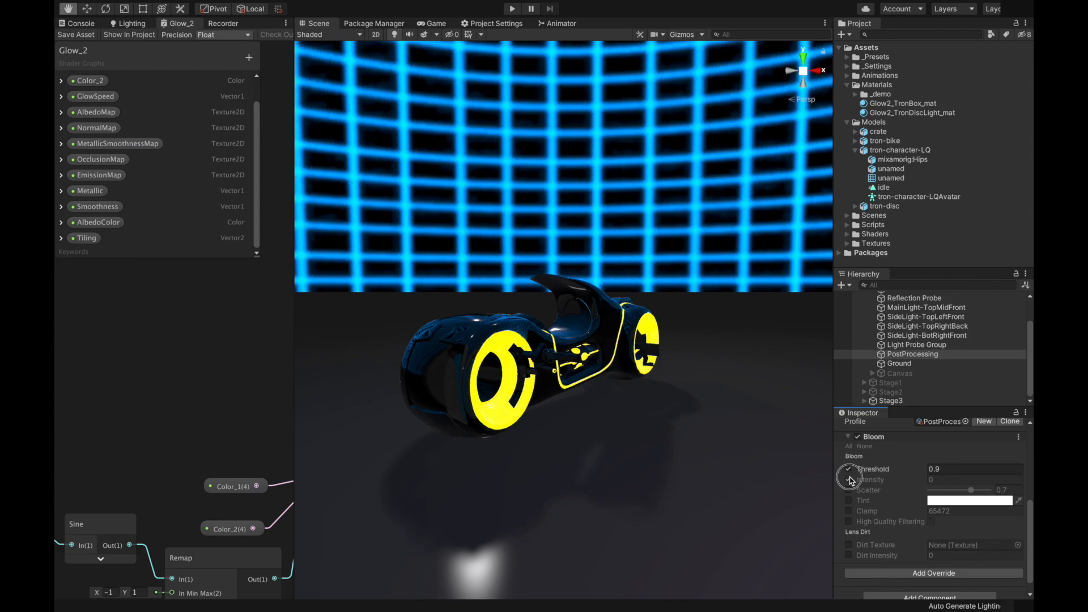
{"action": "mouse_move", "coordinate": [923, 484]}
{"action": "left_mouse_down"}
{"action": "mouse_move", "coordinate": [967, 479]}
{"action": "mouse_move", "coordinate": [937, 482]}
{"action": "left_mouse_up"}
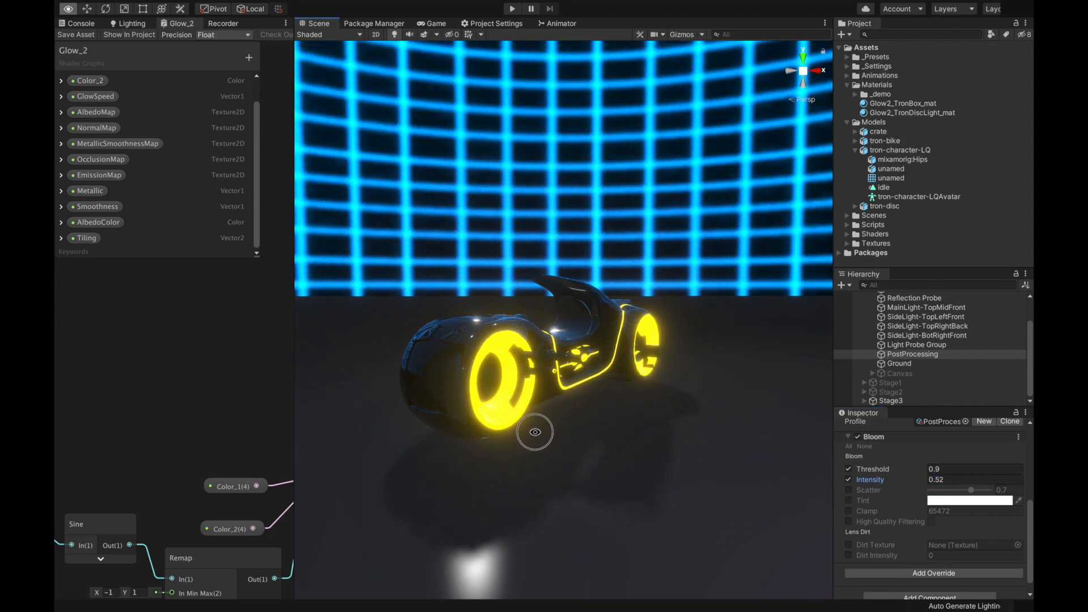